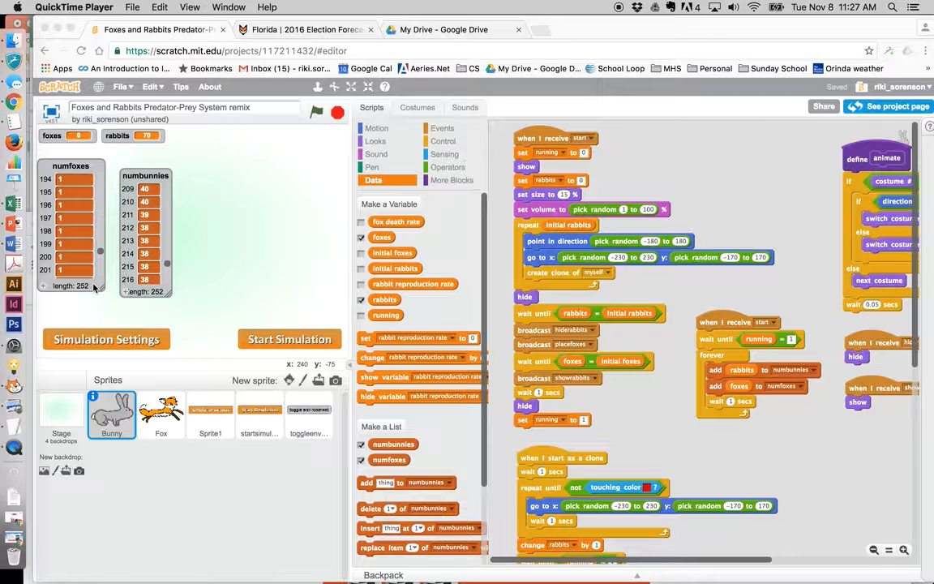
Step: Export the numfoxes list as a text file to the Desktop, replacing the existing file
{"action": "left_click", "coordinate": [94, 287]}
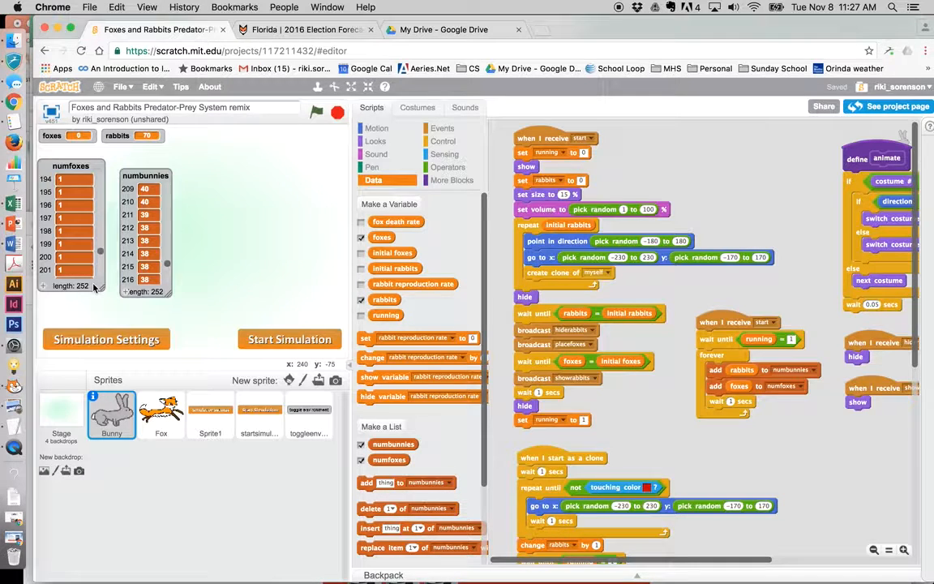
{"action": "right_click", "coordinate": [94, 287]}
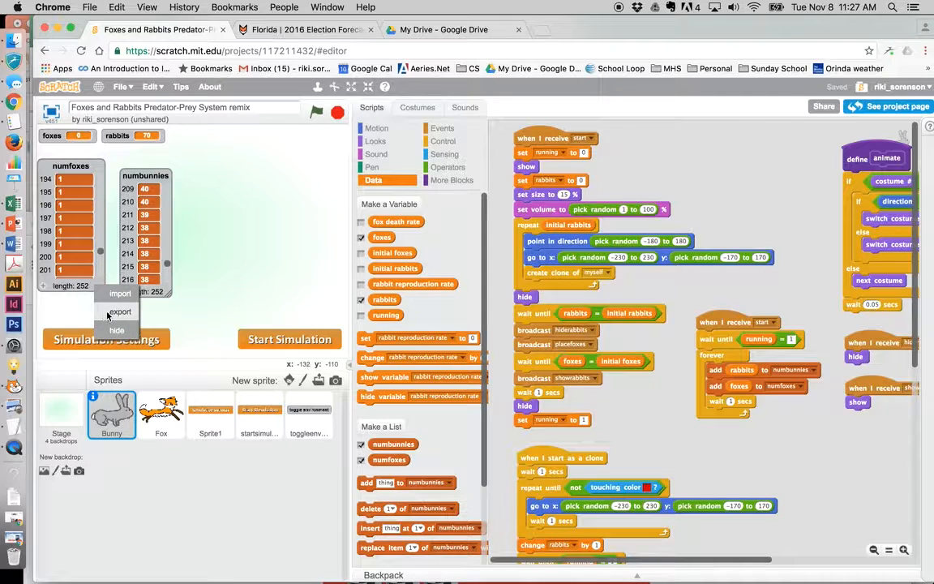
{"action": "left_click", "coordinate": [118, 311]}
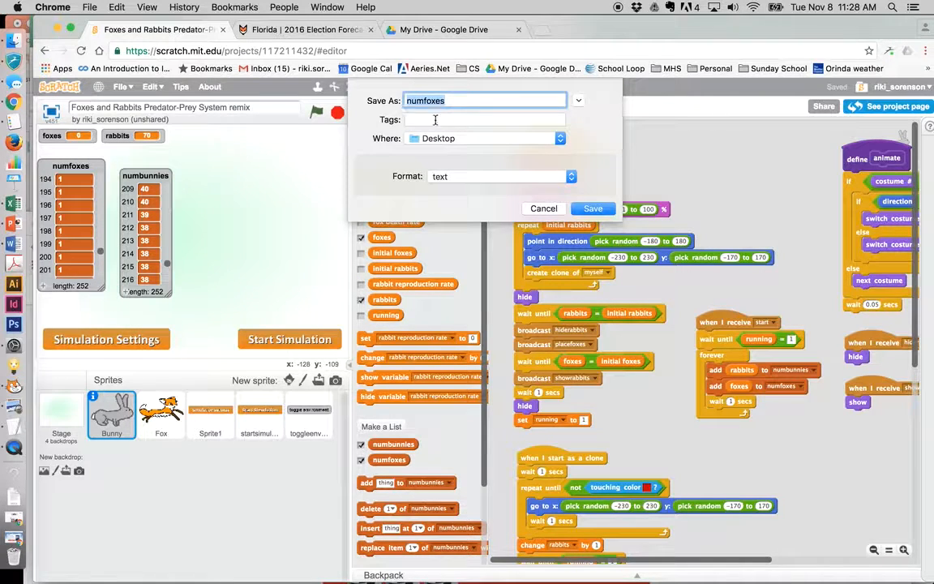
{"action": "left_click", "coordinate": [450, 142]}
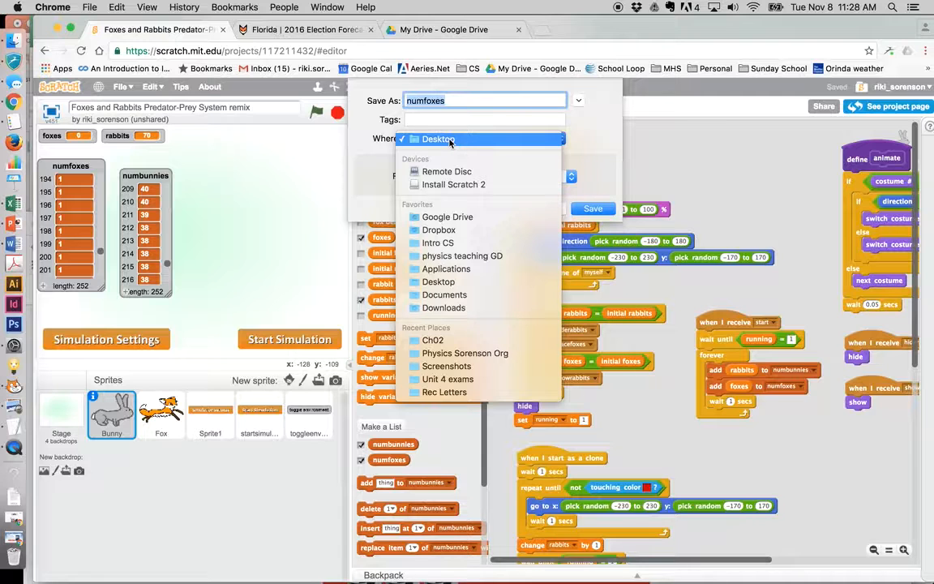
{"action": "left_click", "coordinate": [450, 143]}
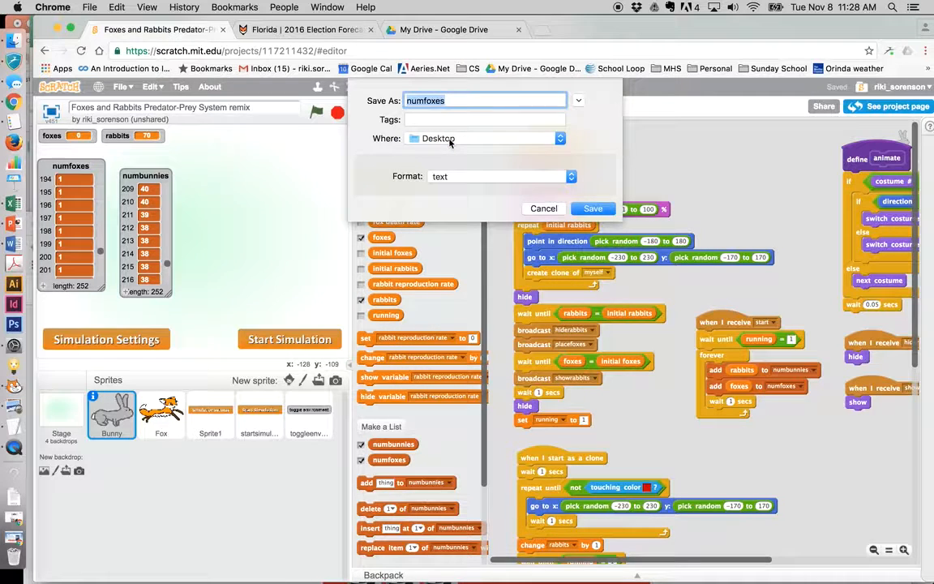
{"action": "left_click", "coordinate": [604, 210]}
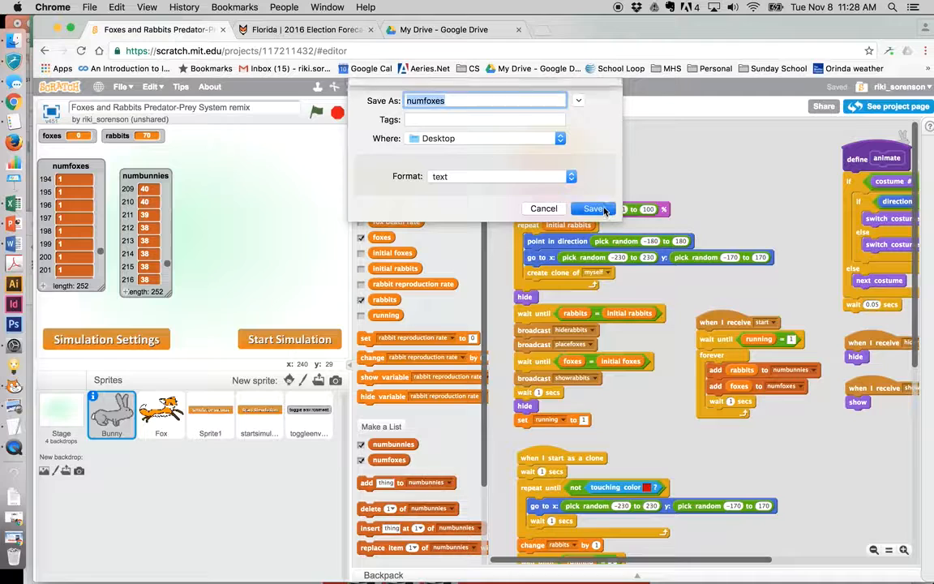
{"action": "left_click", "coordinate": [580, 155]}
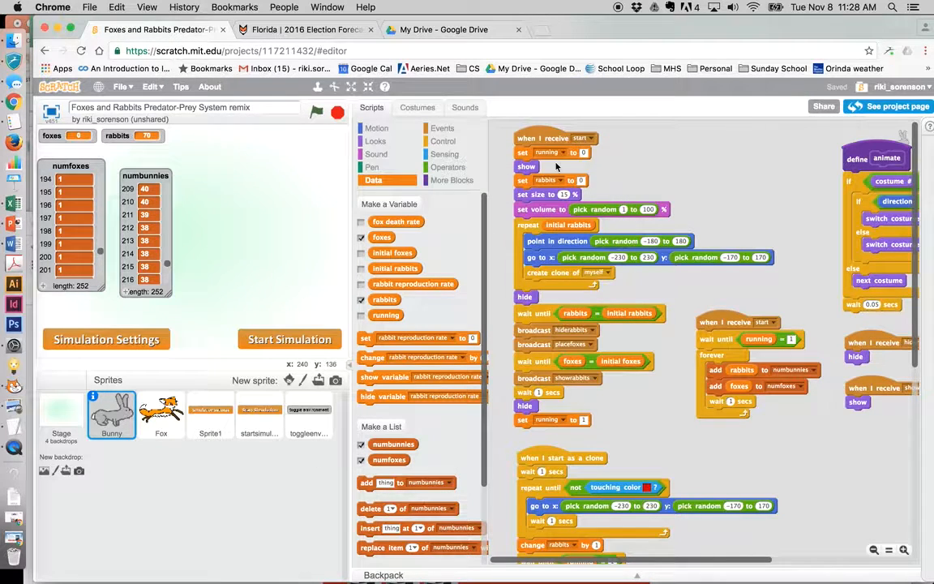
Step: Export the numbunnies list as a text file to the Desktop, replacing the existing numbunnies.txt
{"action": "right_click", "coordinate": [168, 292]}
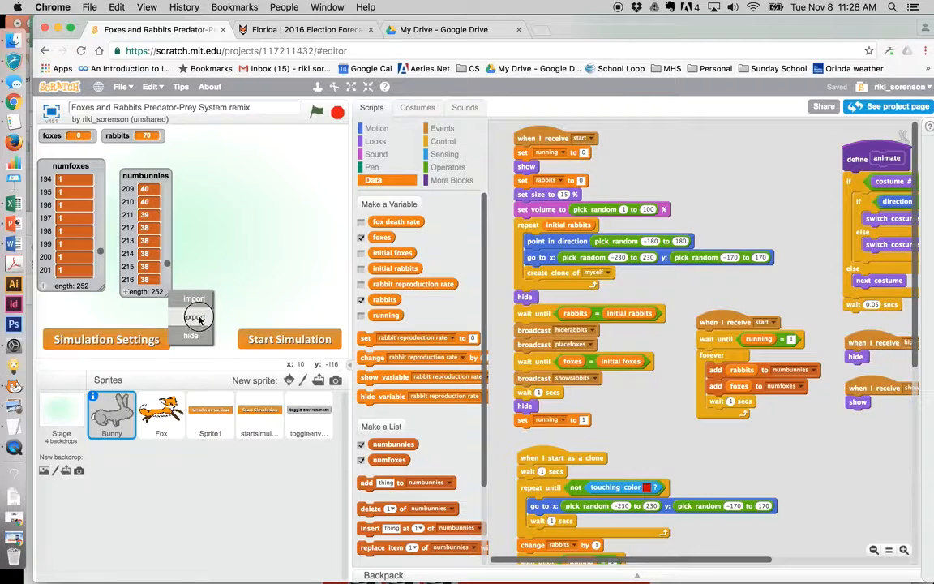
{"action": "left_click", "coordinate": [195, 315]}
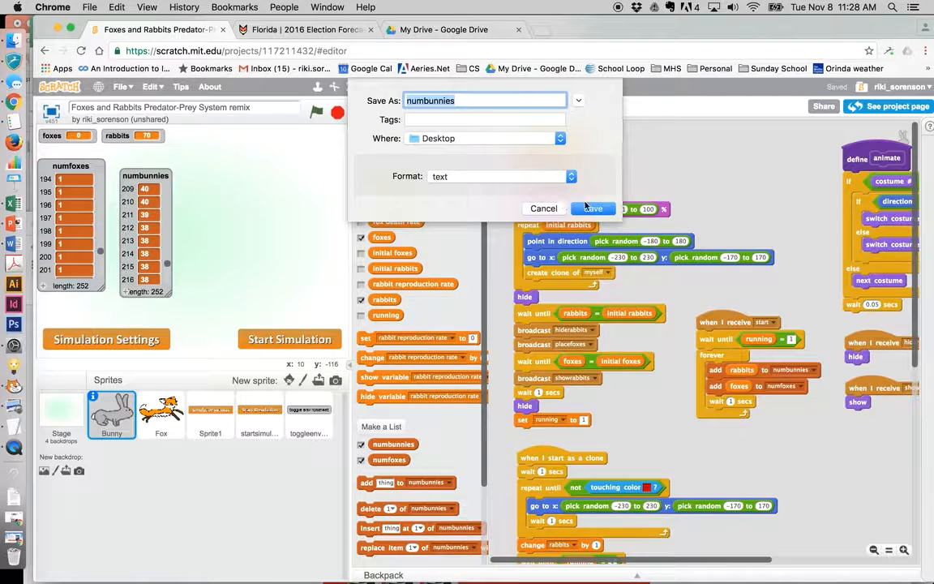
{"action": "left_click", "coordinate": [588, 209]}
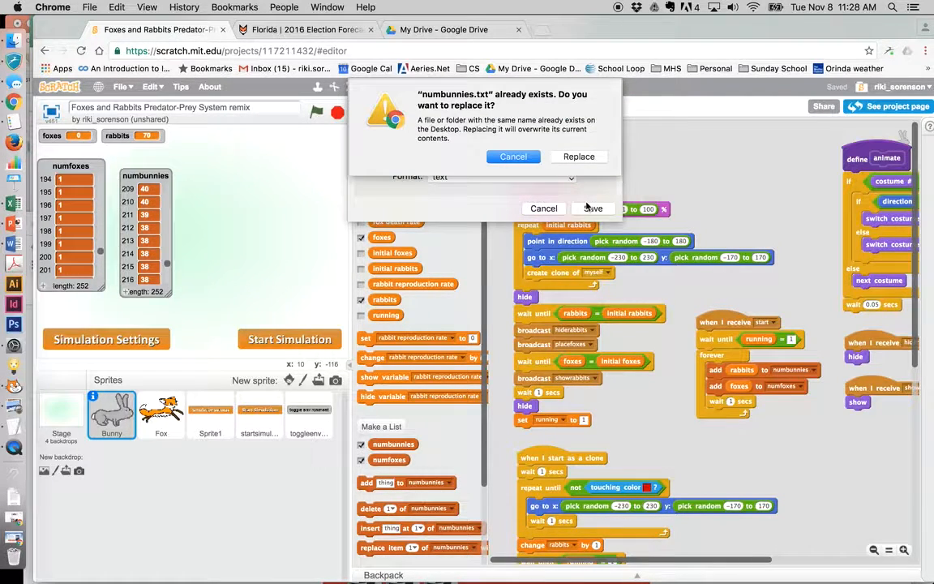
{"action": "left_click", "coordinate": [585, 156]}
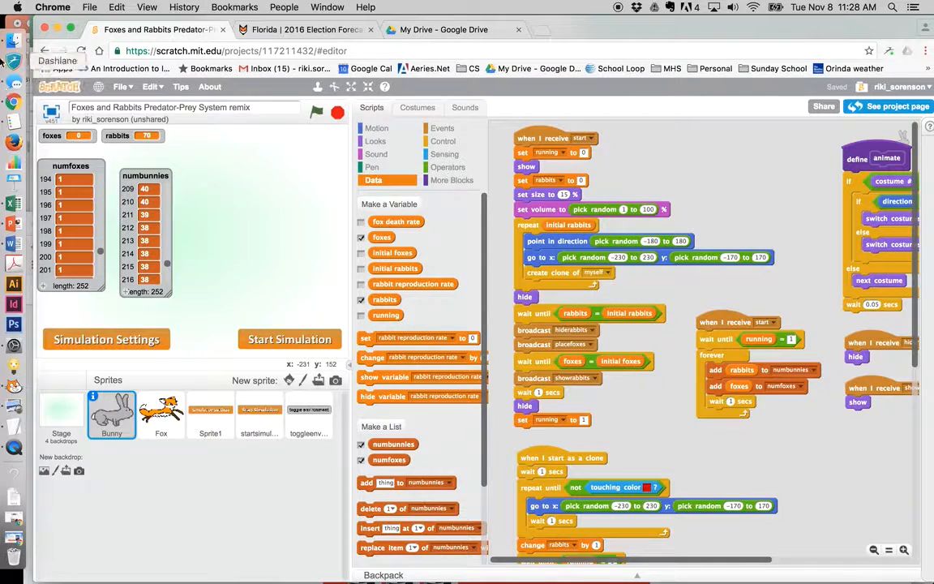
Step: Switch to Finder and open numbunnies.txt and numfoxes.txt together from the Desktop folder
{"action": "left_click", "coordinate": [12, 38]}
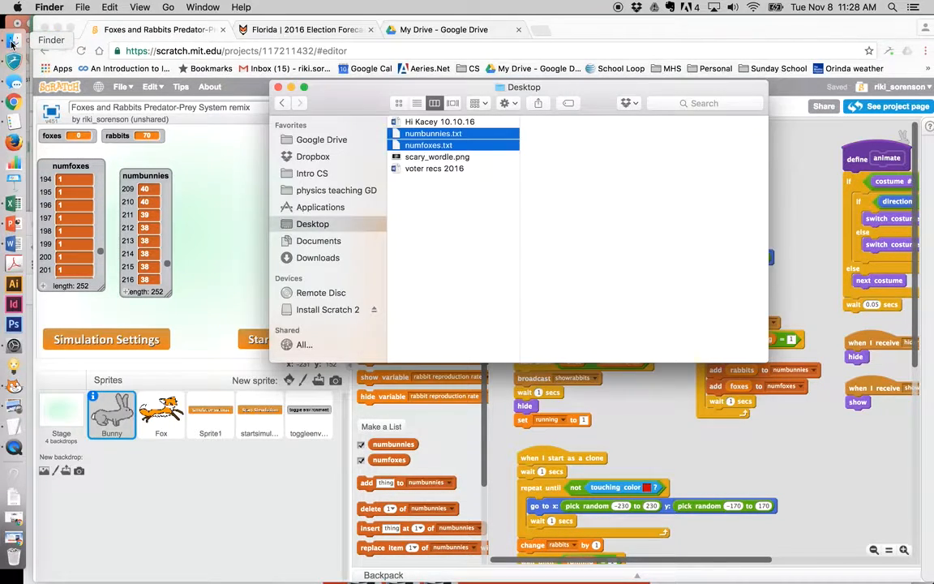
{"action": "left_click", "coordinate": [432, 136]}
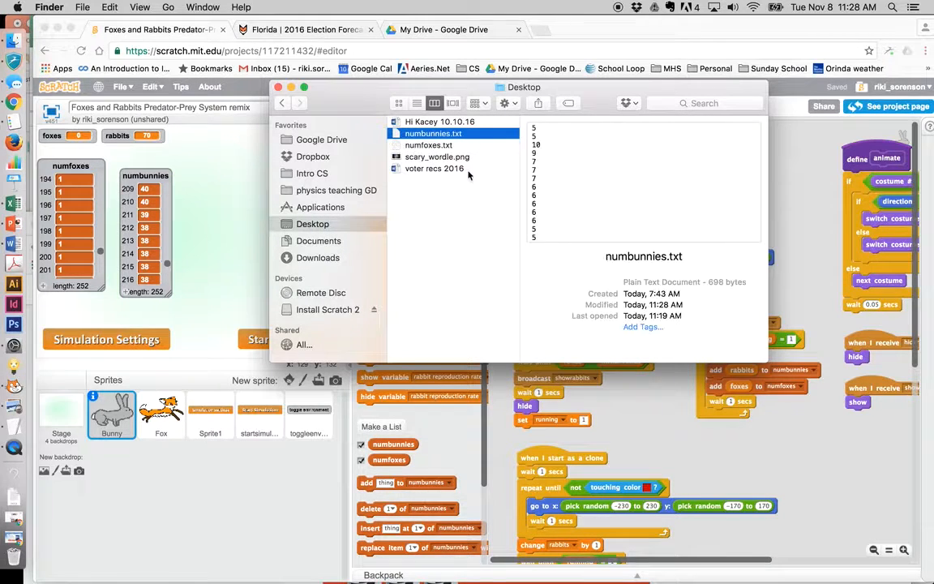
{"action": "left_click", "coordinate": [438, 145], "text": "shift"}
{"action": "key", "text": "super+o"}
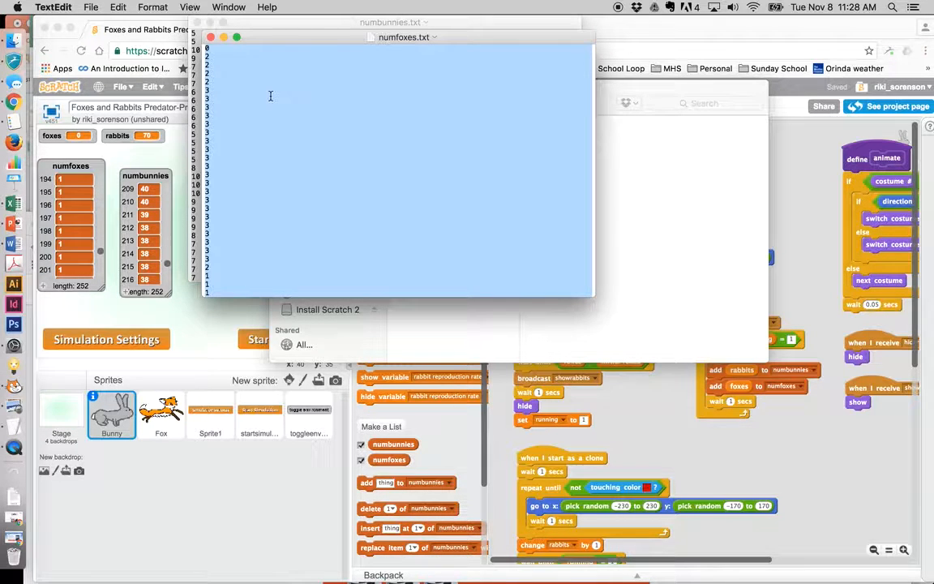
Step: Select and copy all the values in numfoxes.txt
{"action": "left_click_drag", "start_coordinate": [294, 37], "coordinate": [299, 54]}
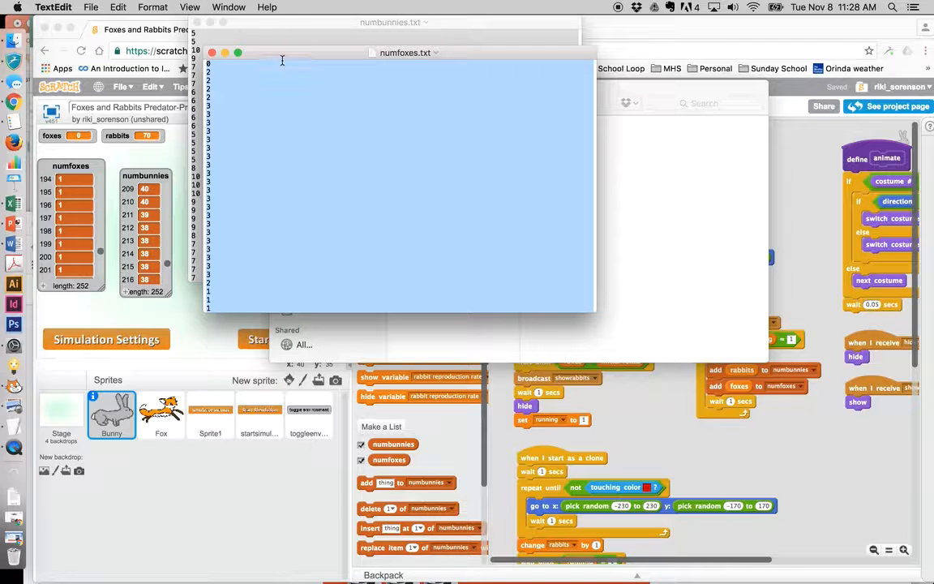
{"action": "left_click", "coordinate": [303, 147]}
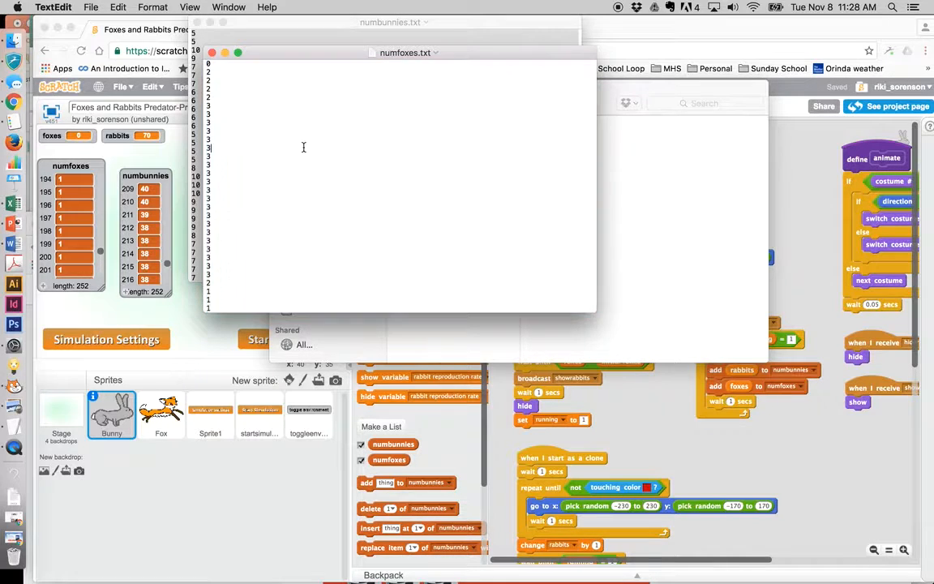
{"action": "key", "text": "super+a"}
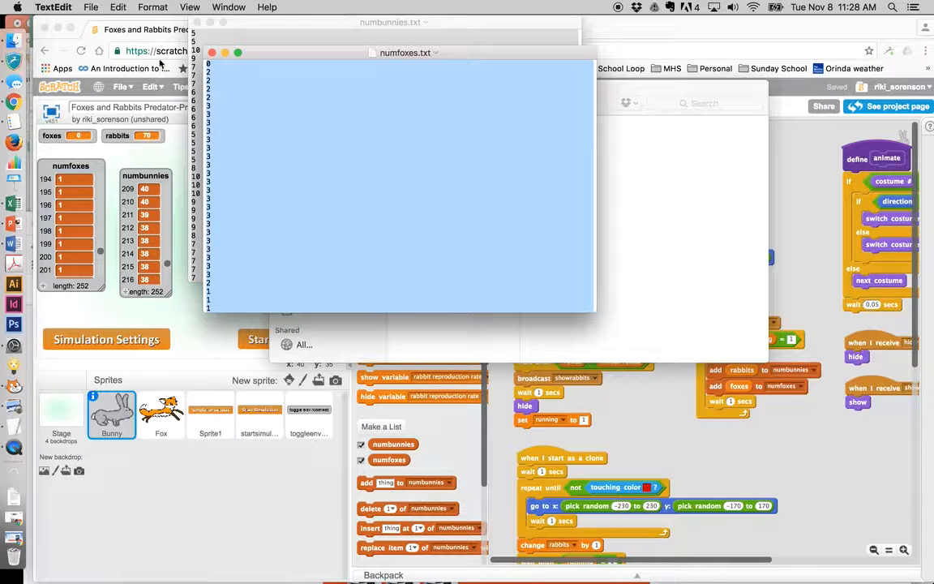
Step: Switch to Google Drive in Chrome and create a new blank Google Sheets spreadsheet
{"action": "left_click", "coordinate": [16, 104]}
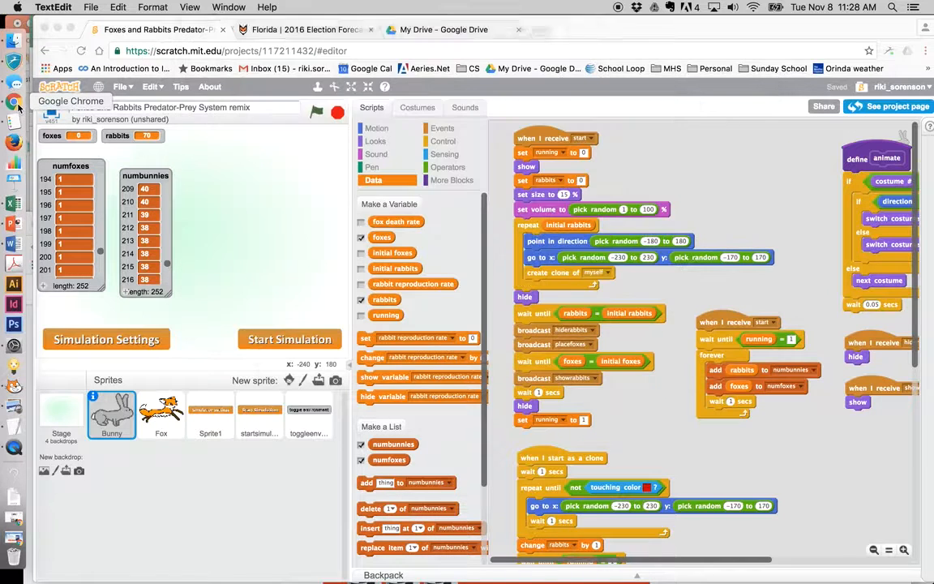
{"action": "left_click", "coordinate": [437, 32]}
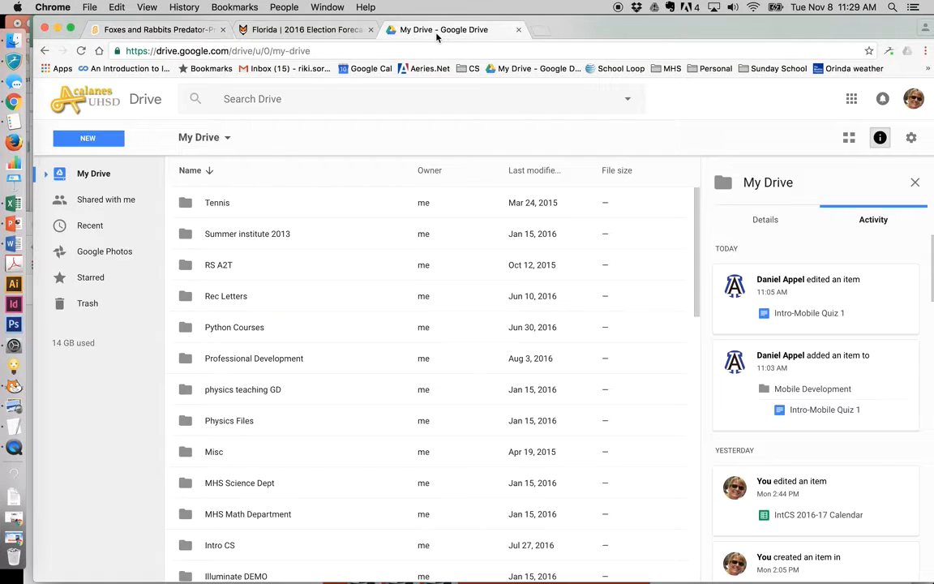
{"action": "left_click", "coordinate": [91, 140]}
{"action": "left_click", "coordinate": [103, 272]}
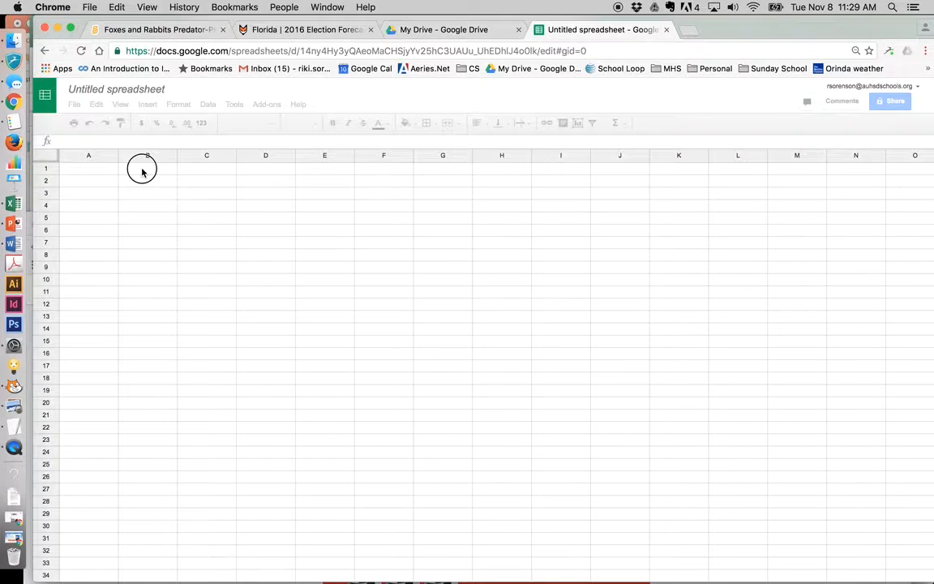
Step: Enter the heading "# of Foxes" in cell B1 and paste the copied fox values starting at B2
{"action": "left_click", "coordinate": [141, 171]}
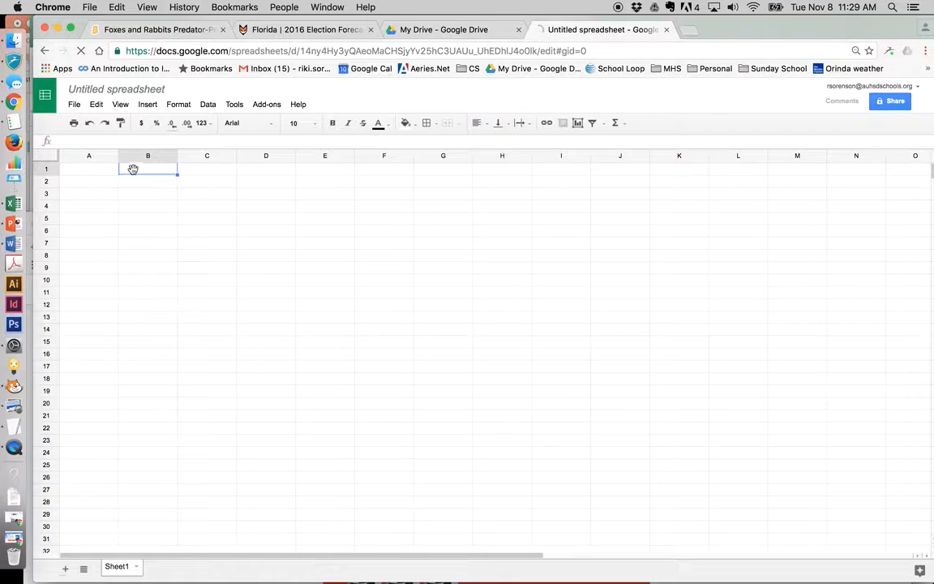
{"action": "double_click", "coordinate": [136, 169]}
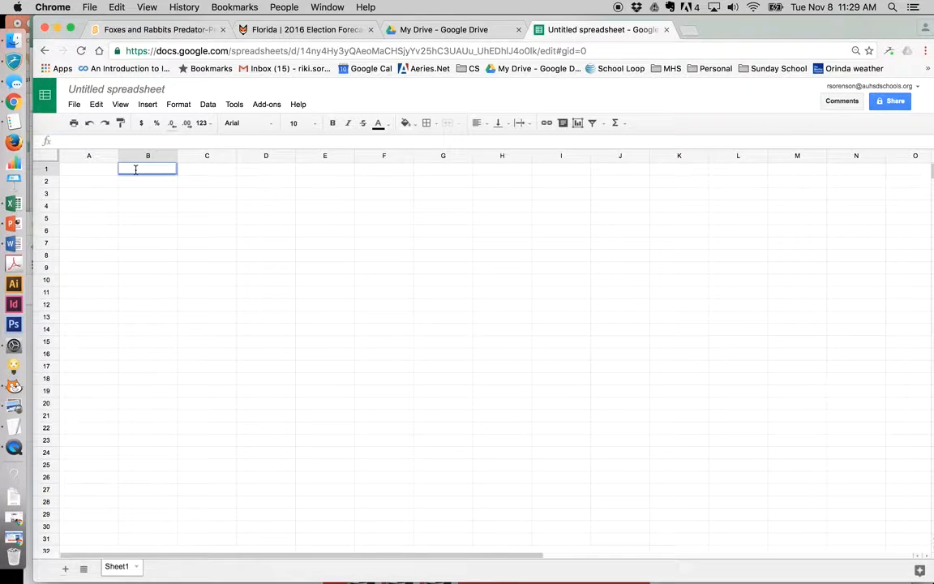
{"action": "type", "text": "# of Foxes"}
{"action": "left_click", "coordinate": [129, 185]}
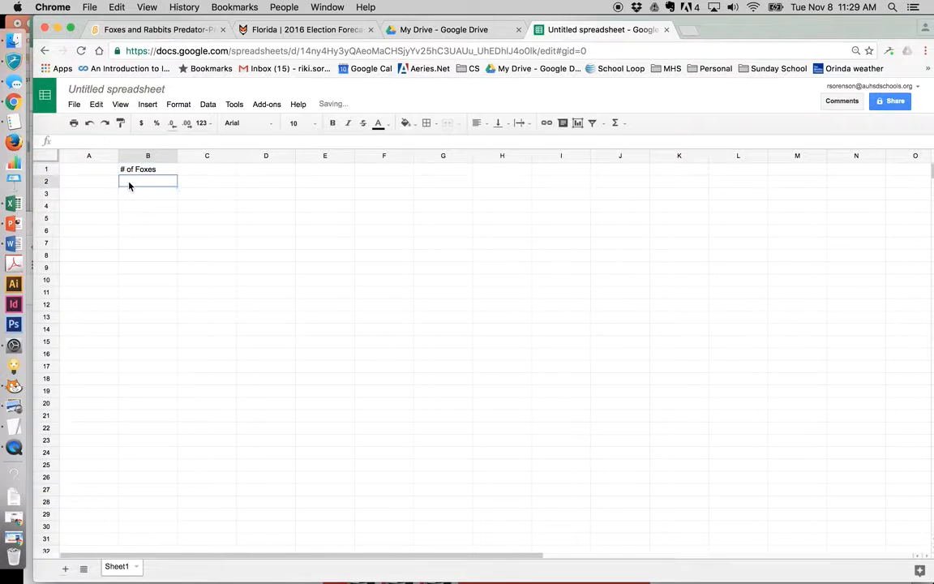
{"action": "key", "text": "super+v"}
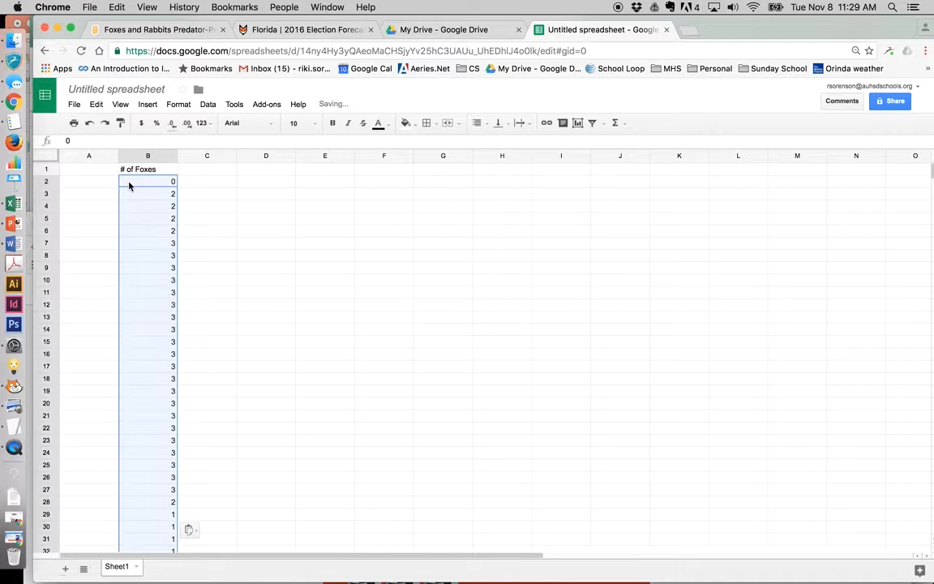
{"action": "scroll", "coordinate": [148, 299], "scroll_direction": "down", "scroll_amount": 8}
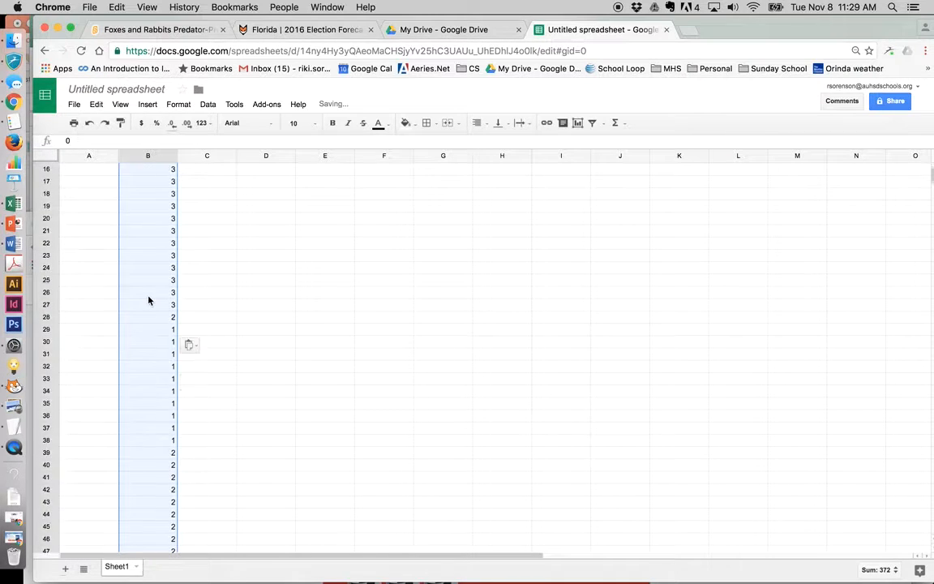
{"action": "scroll", "coordinate": [148, 299], "scroll_direction": "up", "scroll_amount": 3}
{"action": "scroll", "coordinate": [149, 301], "scroll_direction": "up", "scroll_amount": 6}
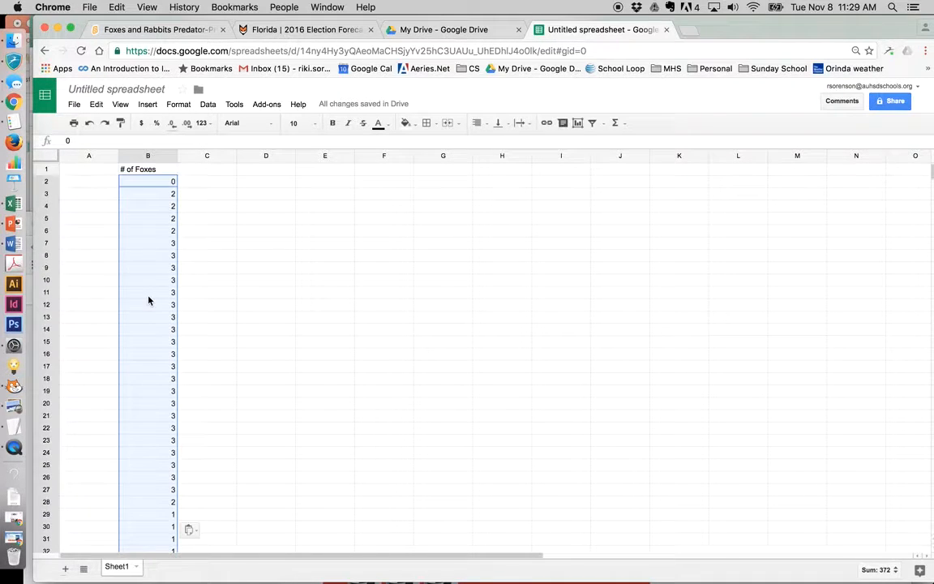
Step: Enter the heading "# of Bunnies" in cell C1
{"action": "left_click", "coordinate": [204, 168]}
{"action": "type", "text": "#"}
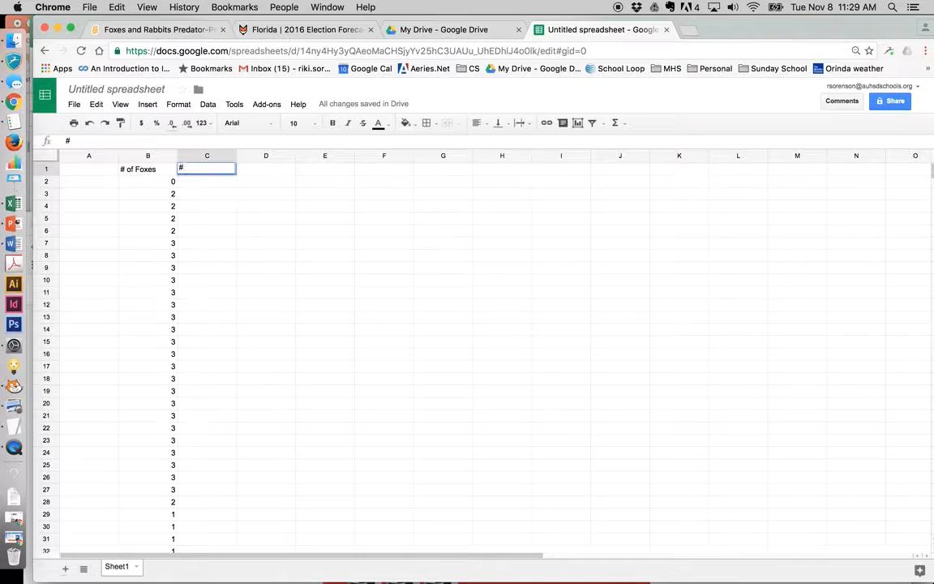
{"action": "type", "text": " of Bunnies"}
Step: Copy all the values of numbunnies.txt in TextEdit and paste them into the spreadsheet starting at cell C2
{"action": "left_click", "coordinate": [13, 429]}
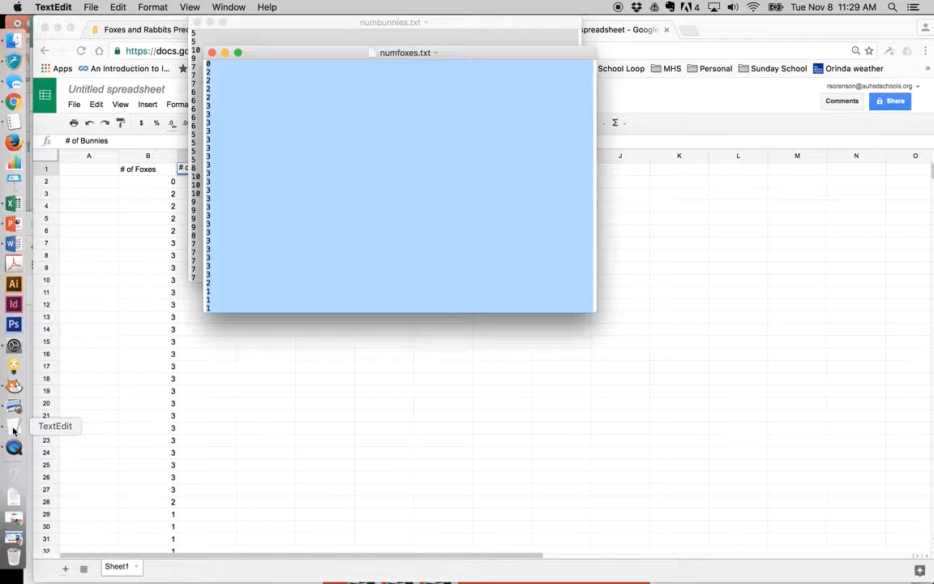
{"action": "left_click", "coordinate": [296, 36]}
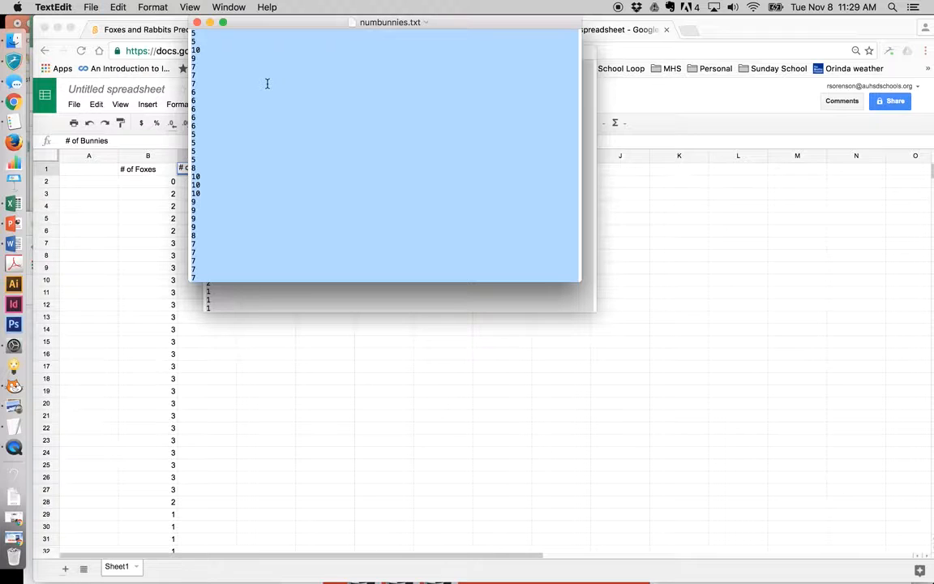
{"action": "key", "text": "super+Tab"}
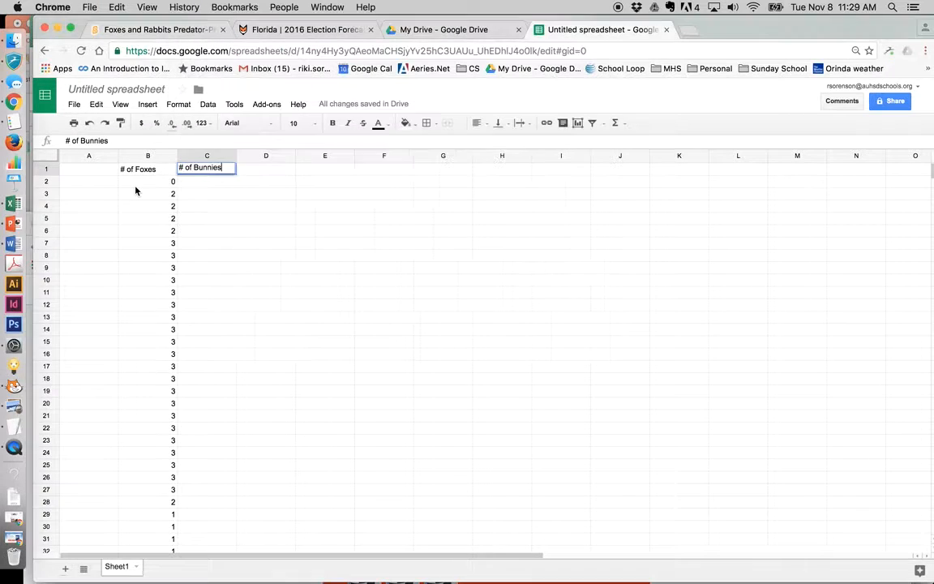
{"action": "left_click", "coordinate": [192, 182]}
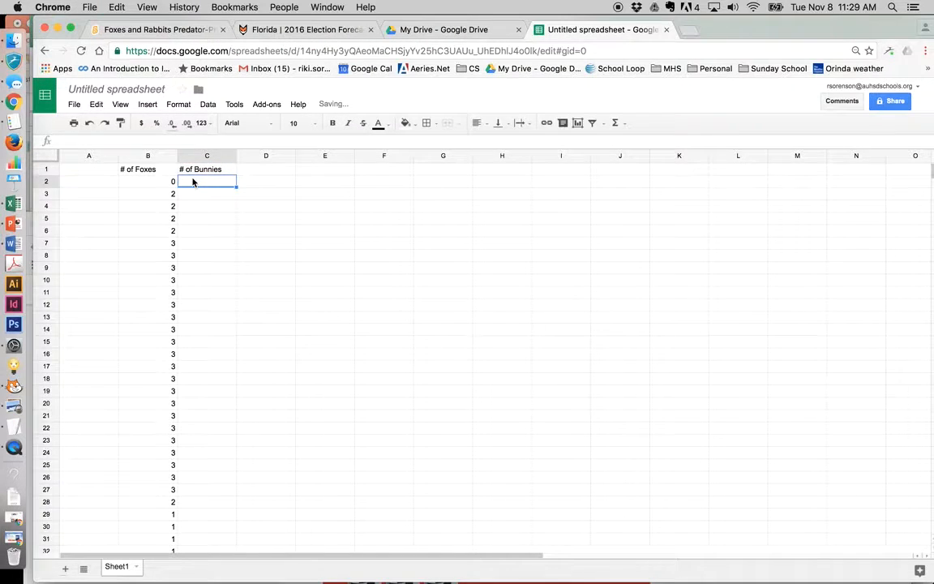
{"action": "key", "text": "super+v"}
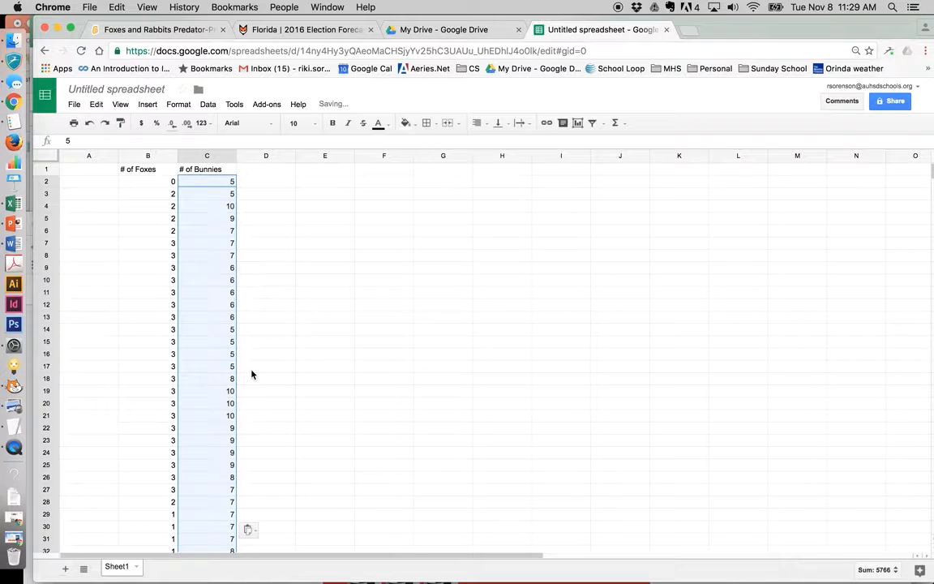
{"action": "scroll", "coordinate": [251, 374], "scroll_direction": "down", "scroll_amount": 10}
{"action": "scroll", "coordinate": [251, 374], "scroll_direction": "up", "scroll_amount": 8}
{"action": "scroll", "coordinate": [252, 374], "scroll_direction": "right", "scroll_amount": 1}
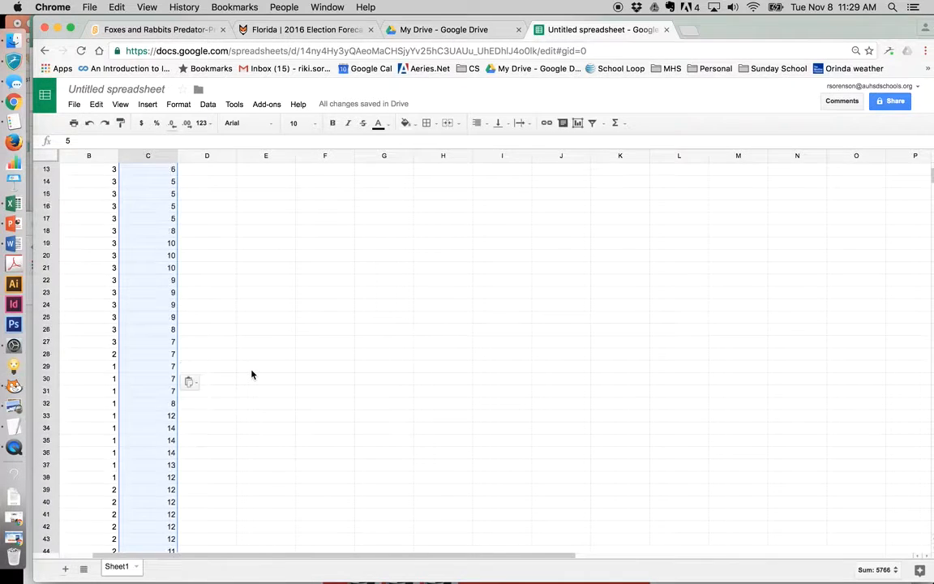
{"action": "scroll", "coordinate": [251, 373], "scroll_direction": "up", "scroll_amount": 4}
{"action": "scroll", "coordinate": [252, 374], "scroll_direction": "left", "scroll_amount": 1}
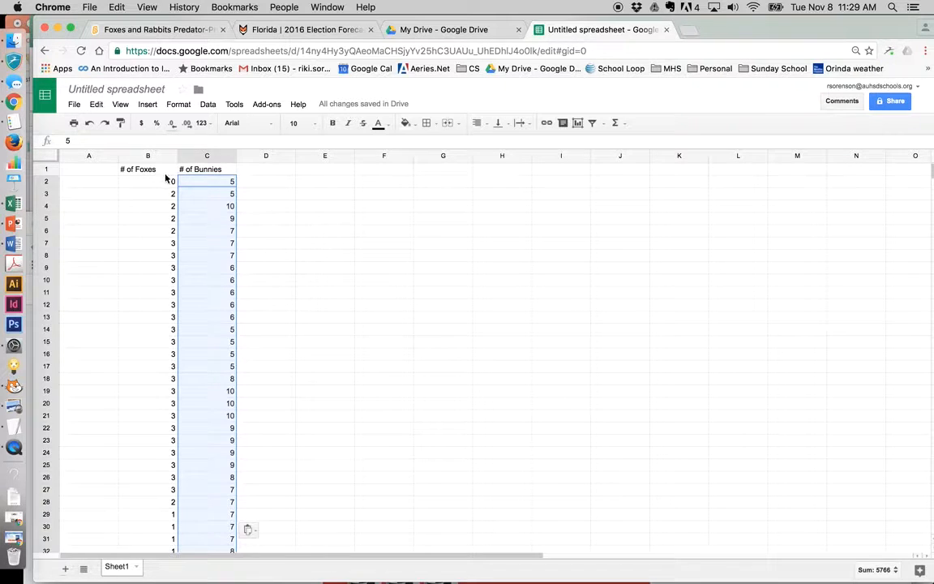
Step: Enter the heading "Time (seconds)" in cell A1, with the starting values 0 in A2 and 1 in A3
{"action": "double_click", "coordinate": [90, 169]}
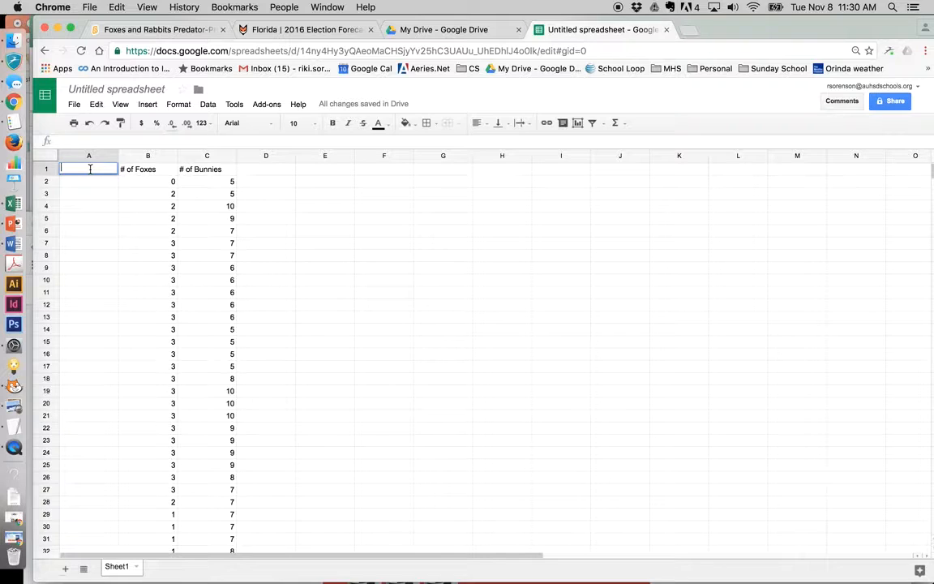
{"action": "type", "text": "Time (seconds0"}
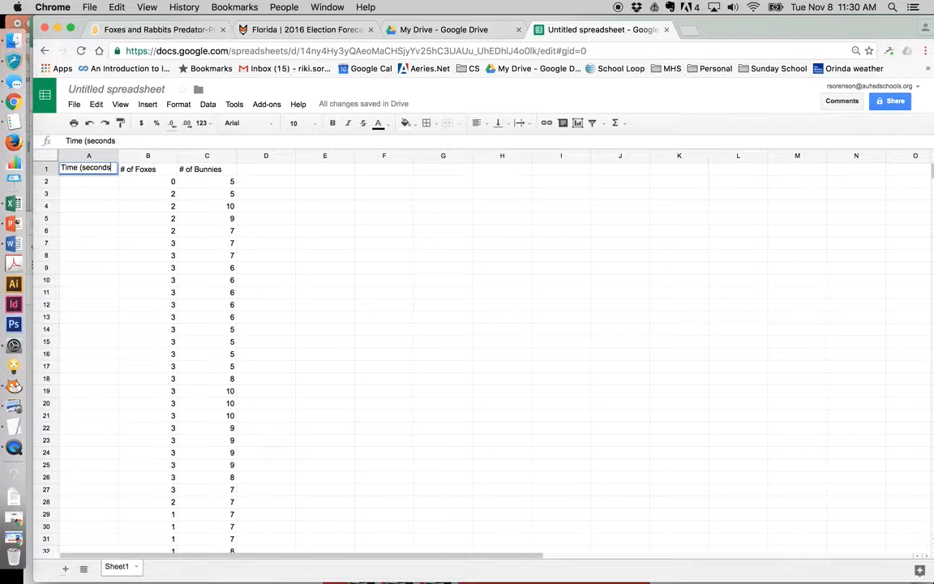
{"action": "left_click", "coordinate": [88, 186]}
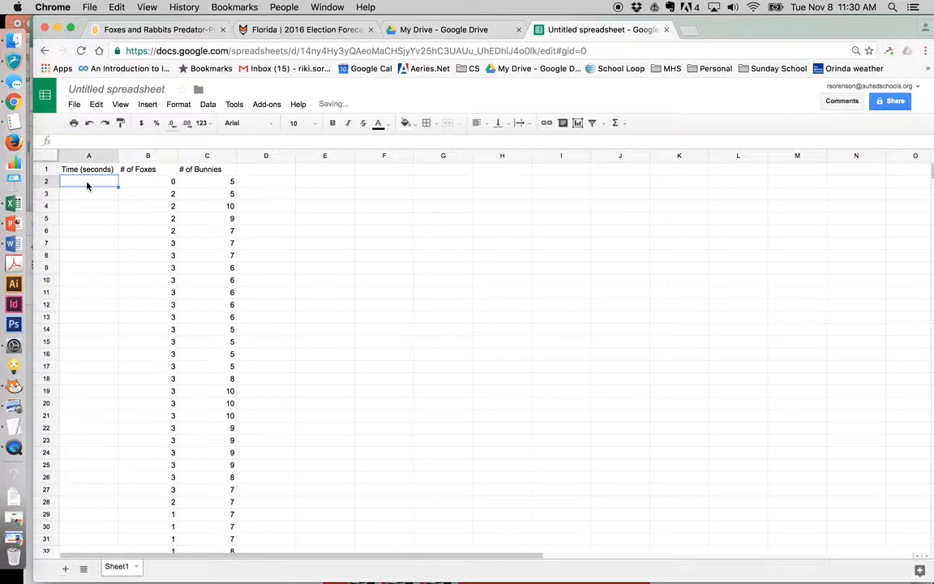
{"action": "type", "text": "0"}
{"action": "left_click", "coordinate": [89, 196]}
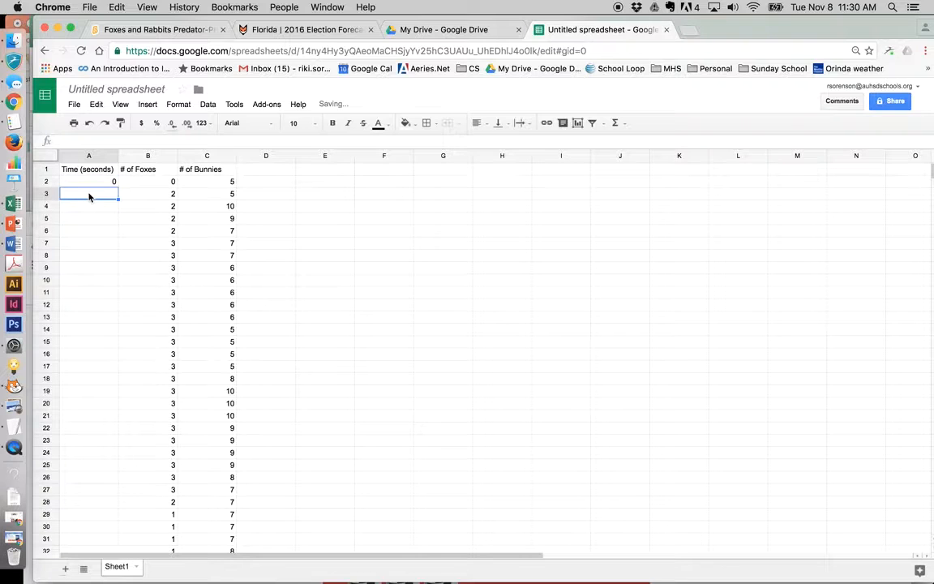
{"action": "type", "text": "1"}
{"action": "left_click", "coordinate": [111, 209]}
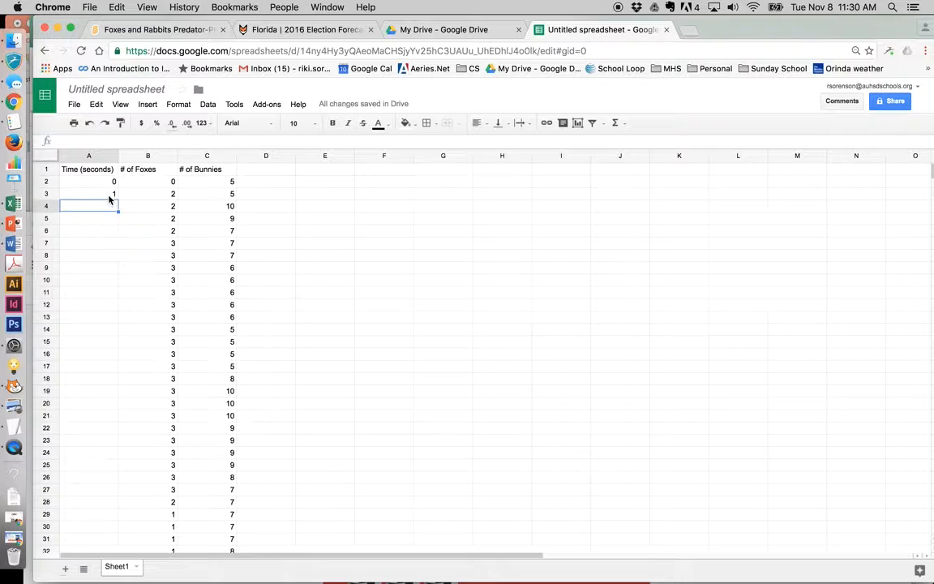
Step: Extend the 0, 1 series from A2:A3 down column A to row 253, the last row of fox and bunny data
{"action": "left_click_drag", "start_coordinate": [108, 183], "coordinate": [113, 197]}
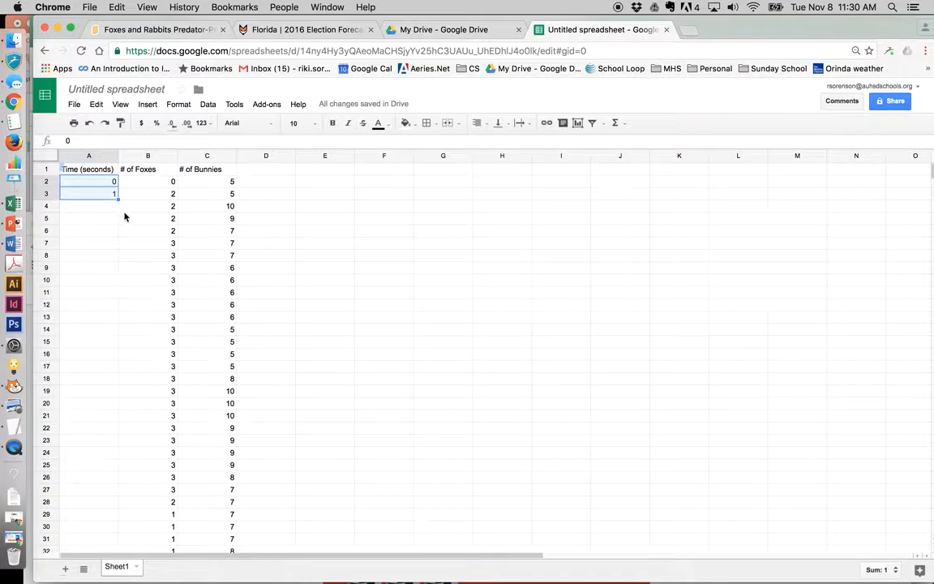
{"action": "left_click_drag", "start_coordinate": [119, 199], "coordinate": [116, 516]}
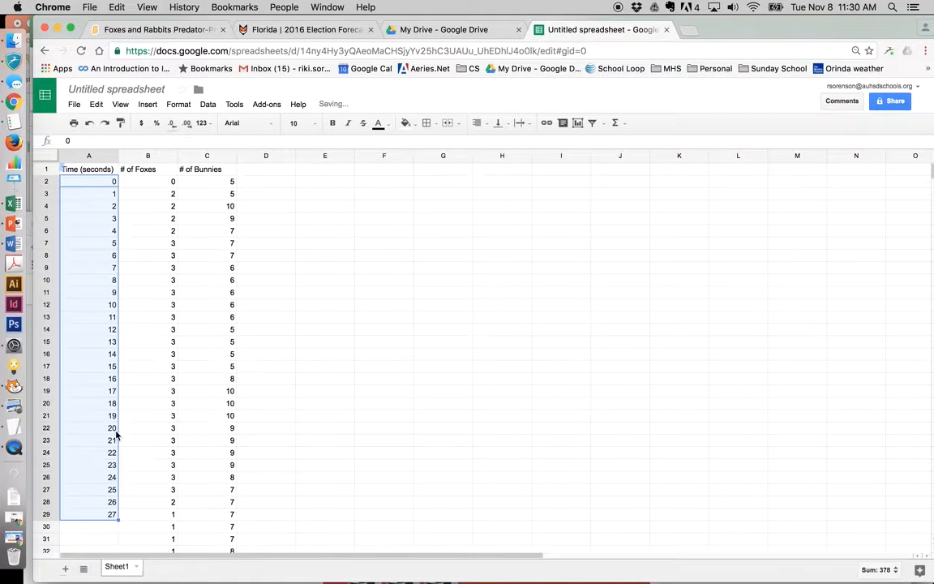
{"action": "scroll", "coordinate": [107, 363], "scroll_direction": "down", "scroll_amount": 5}
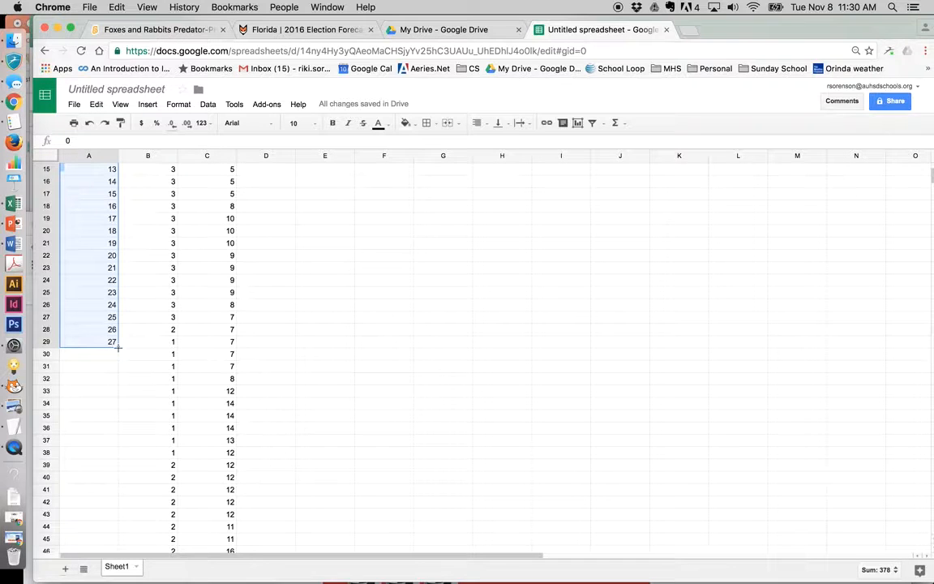
{"action": "mouse_move", "coordinate": [118, 347]}
{"action": "left_mouse_down"}
{"action": "mouse_move", "coordinate": [113, 579]}
{"action": "mouse_move", "coordinate": [115, 359]}
{"action": "left_mouse_up"}
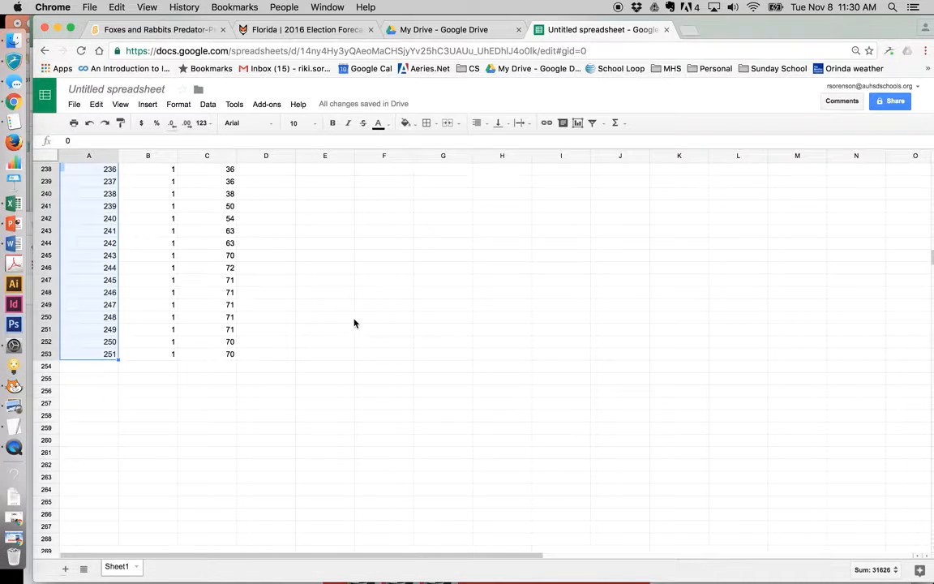
Step: Rename the spreadsheet as "Bunny Fox Simulation #1"
{"action": "scroll", "coordinate": [352, 321], "scroll_direction": "up", "scroll_amount": 15}
{"action": "scroll", "coordinate": [352, 322], "scroll_direction": "up", "scroll_amount": 20}
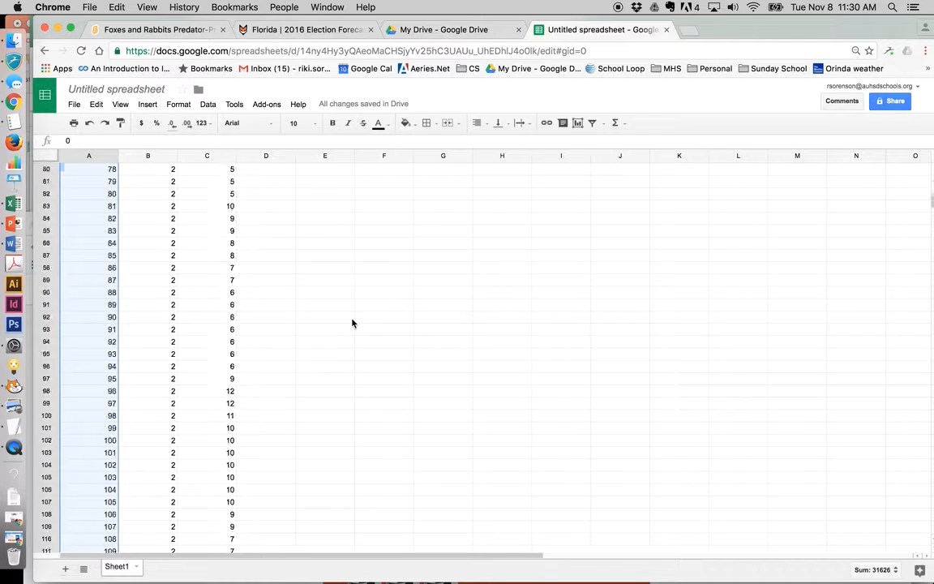
{"action": "left_click", "coordinate": [102, 90]}
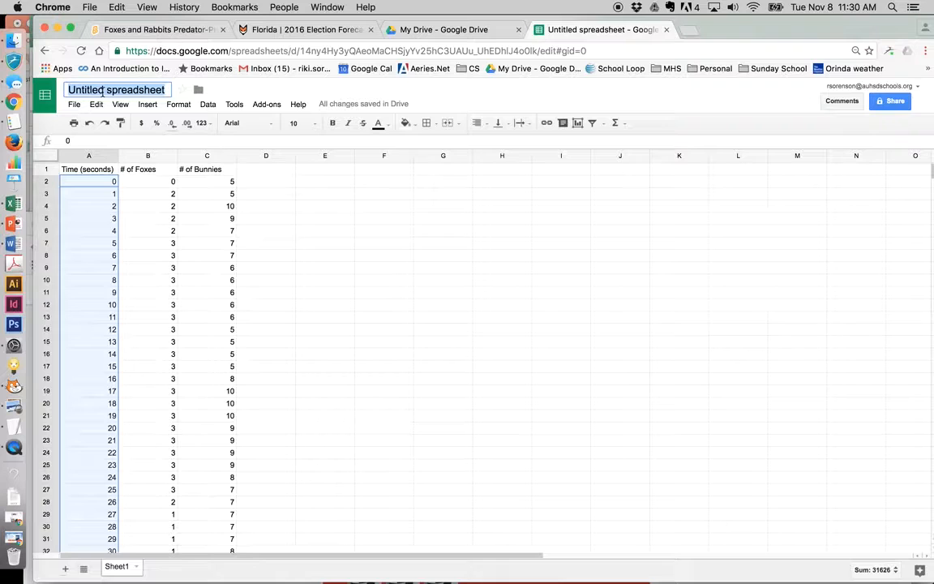
{"action": "type", "text": "Bunny Fo"}
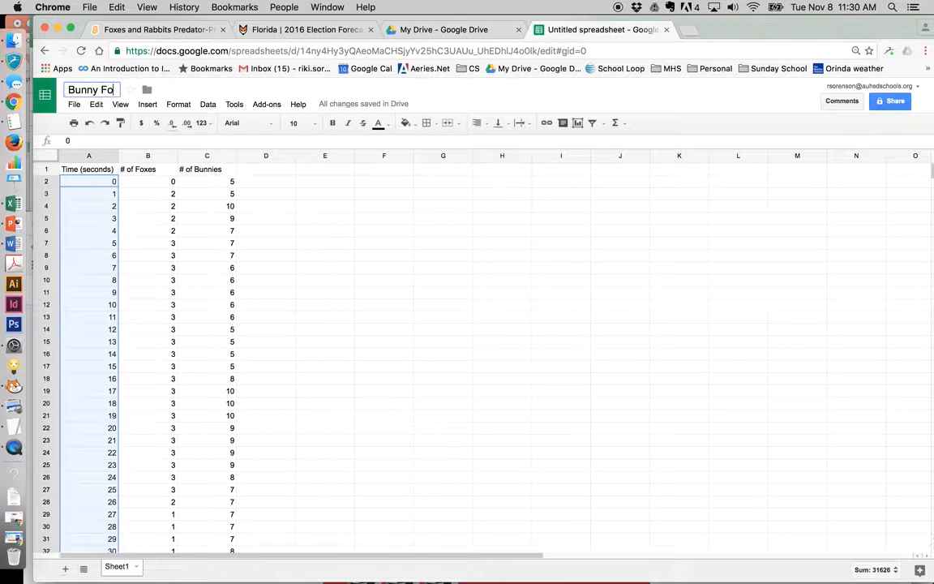
{"action": "type", "text": "x Simulation "}
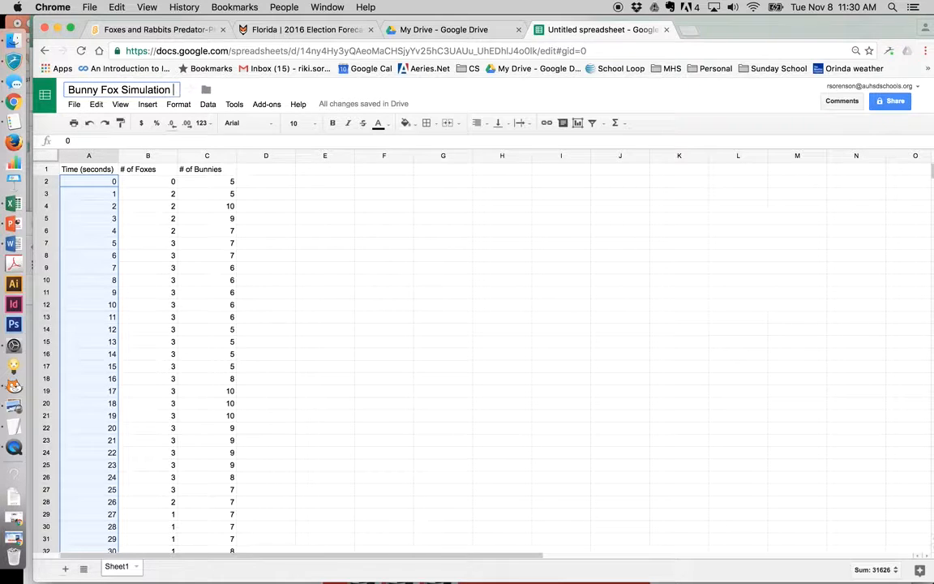
{"action": "type", "text": "#1"}
{"action": "left_click", "coordinate": [285, 247]}
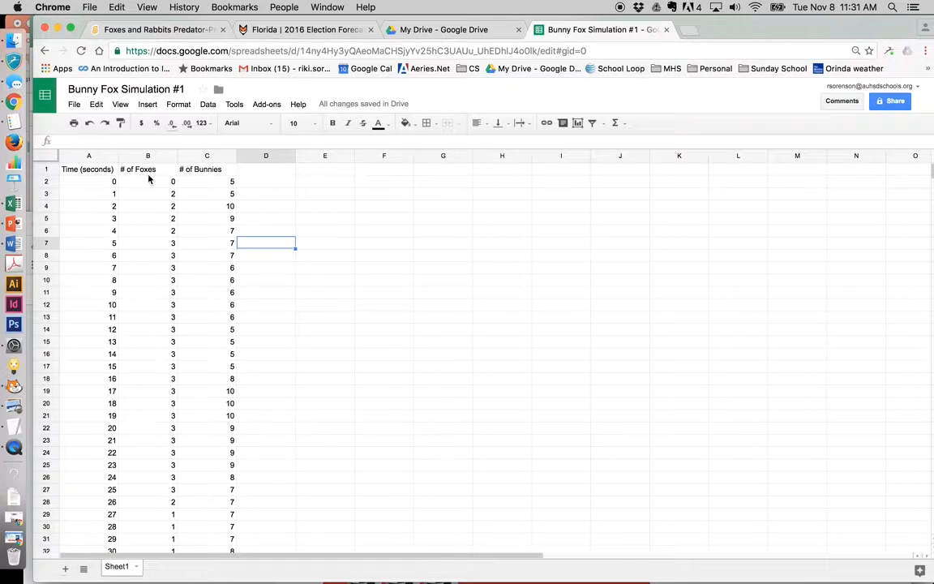
Step: Select the time, fox and bunny data in A1:C253 and start inserting a chart from it
{"action": "left_click", "coordinate": [79, 170]}
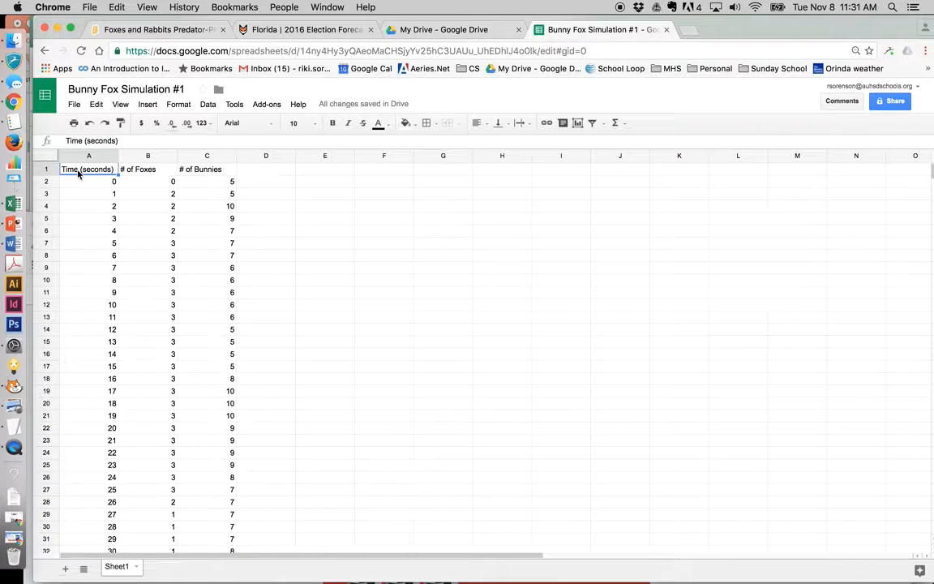
{"action": "scroll", "coordinate": [91, 235], "scroll_direction": "down", "scroll_amount": 20}
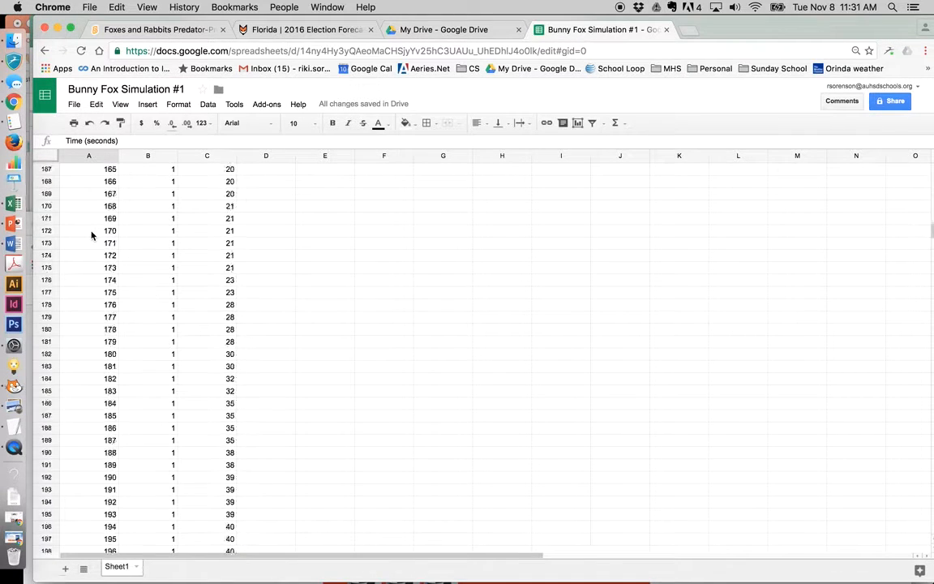
{"action": "scroll", "coordinate": [92, 235], "scroll_direction": "up", "scroll_amount": 20}
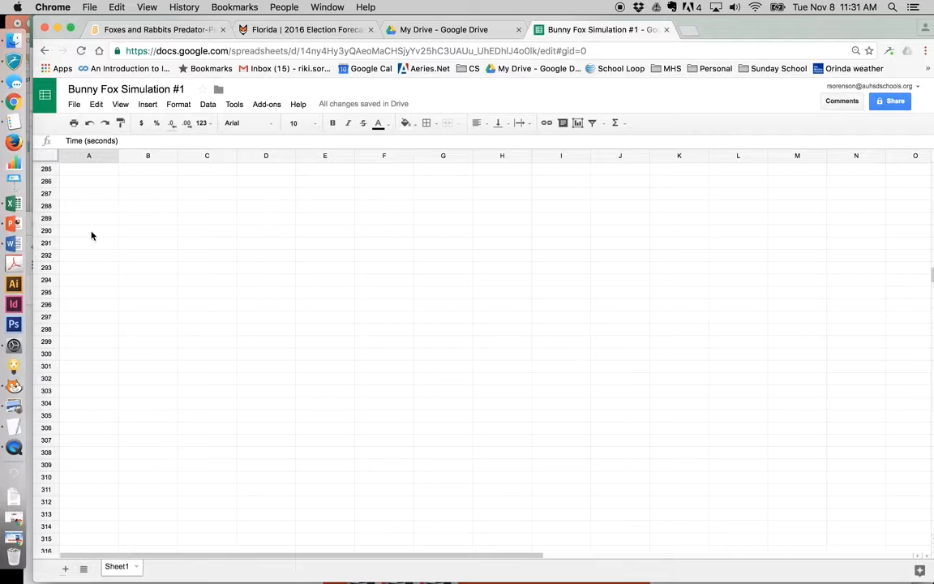
{"action": "scroll", "coordinate": [92, 235], "scroll_direction": "up", "scroll_amount": 2}
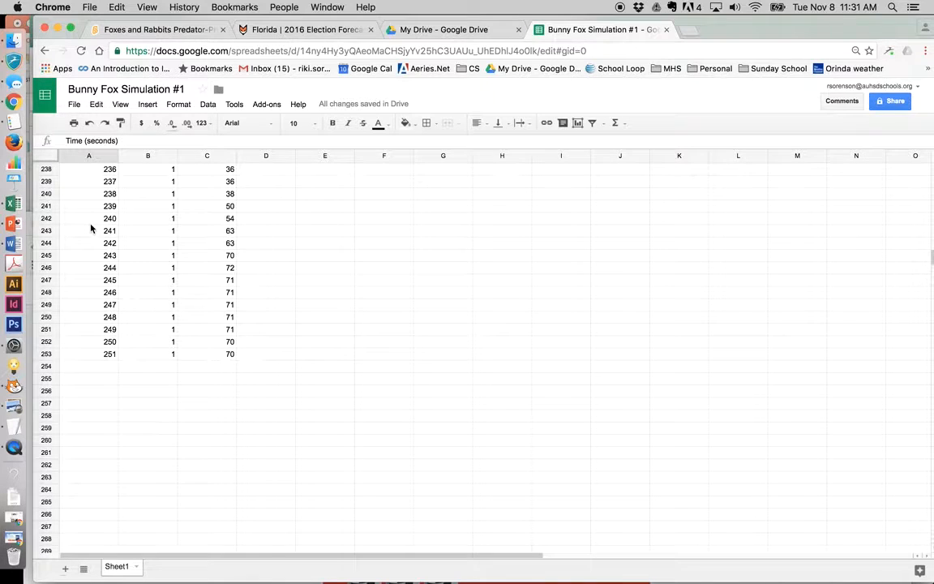
{"action": "left_click", "coordinate": [220, 355], "text": "shift"}
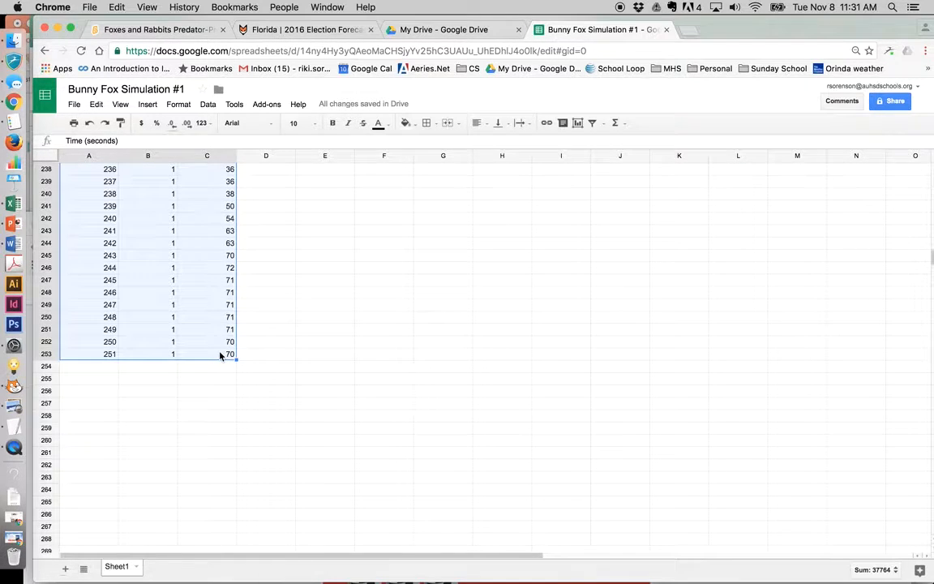
{"action": "scroll", "coordinate": [317, 240], "scroll_direction": "up", "scroll_amount": 20}
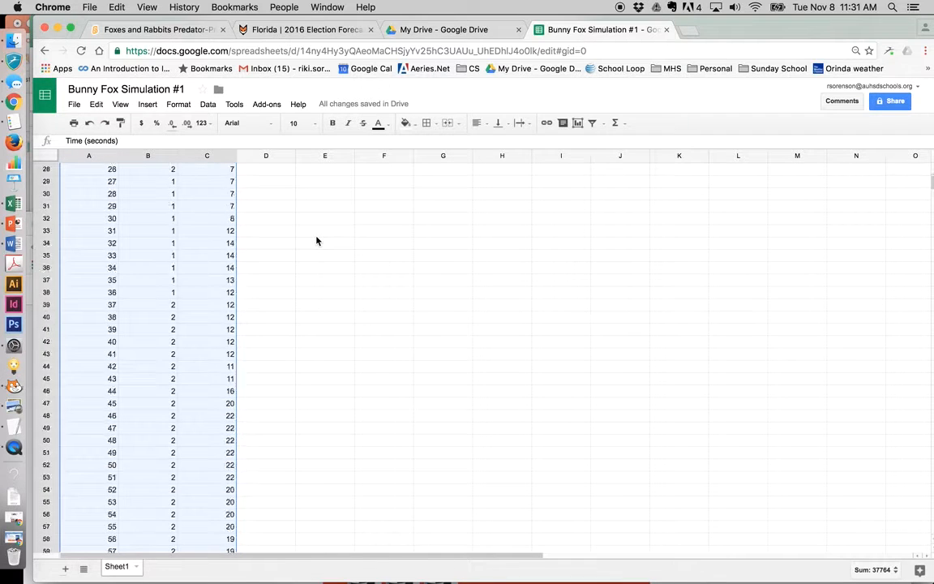
{"action": "left_click", "coordinate": [148, 104]}
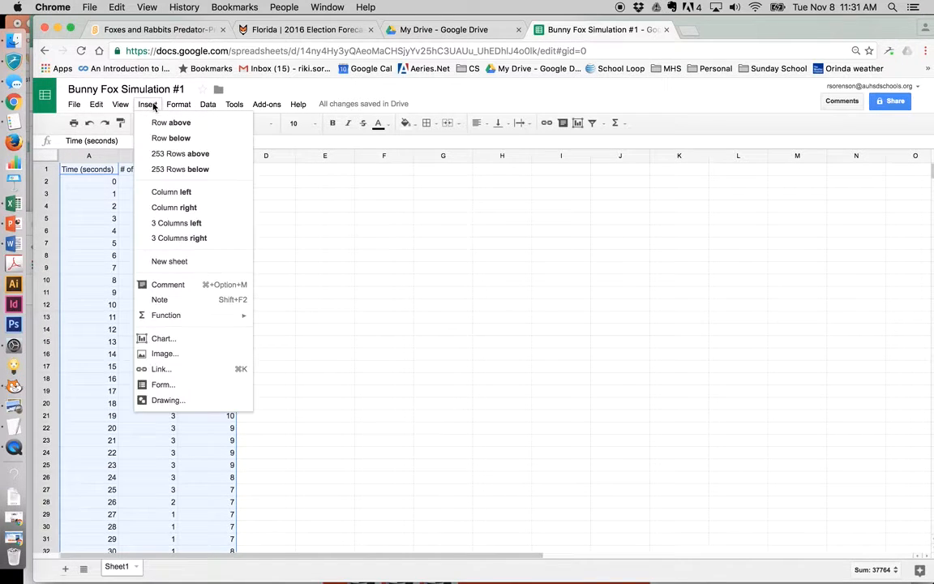
{"action": "left_click", "coordinate": [169, 341]}
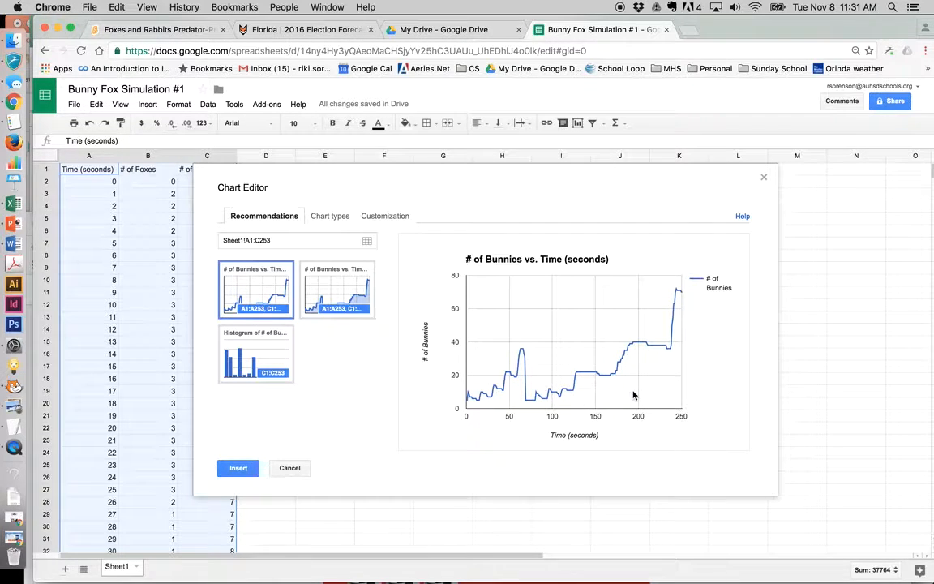
Step: Try the chart type in the Other category that plots each column as its own separate line graph
{"action": "left_click", "coordinate": [331, 219]}
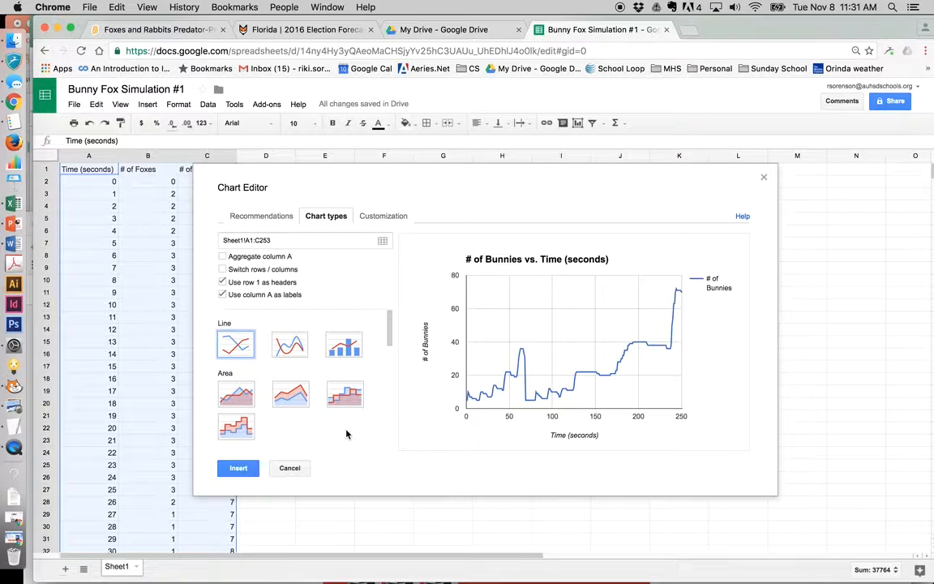
{"action": "scroll", "coordinate": [346, 434], "scroll_direction": "down", "scroll_amount": 5}
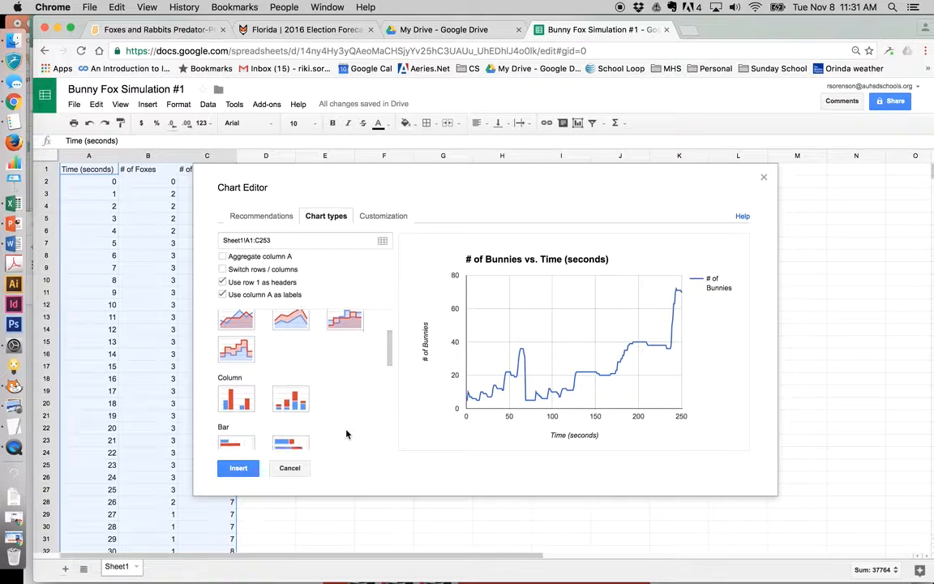
{"action": "scroll", "coordinate": [346, 433], "scroll_direction": "up", "scroll_amount": 3}
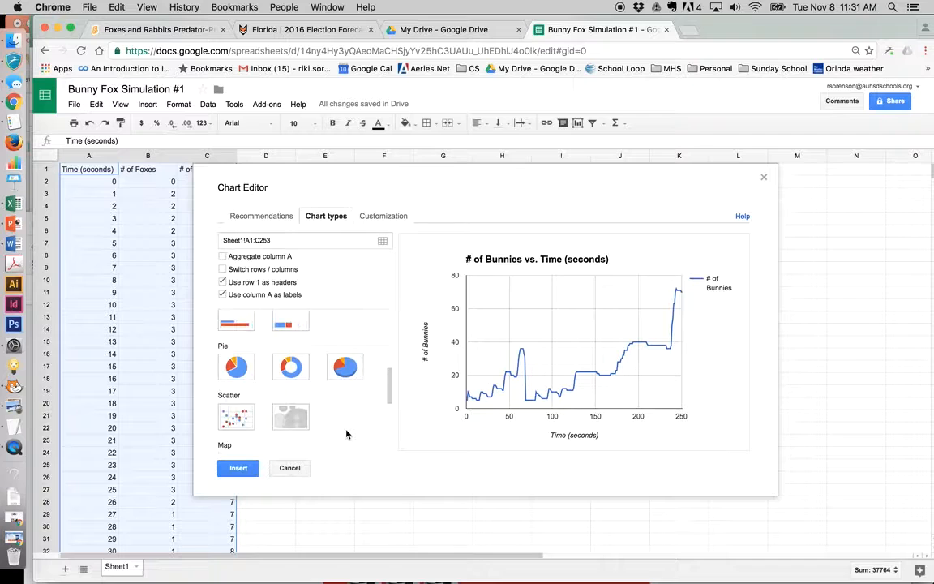
{"action": "scroll", "coordinate": [346, 434], "scroll_direction": "down", "scroll_amount": 8}
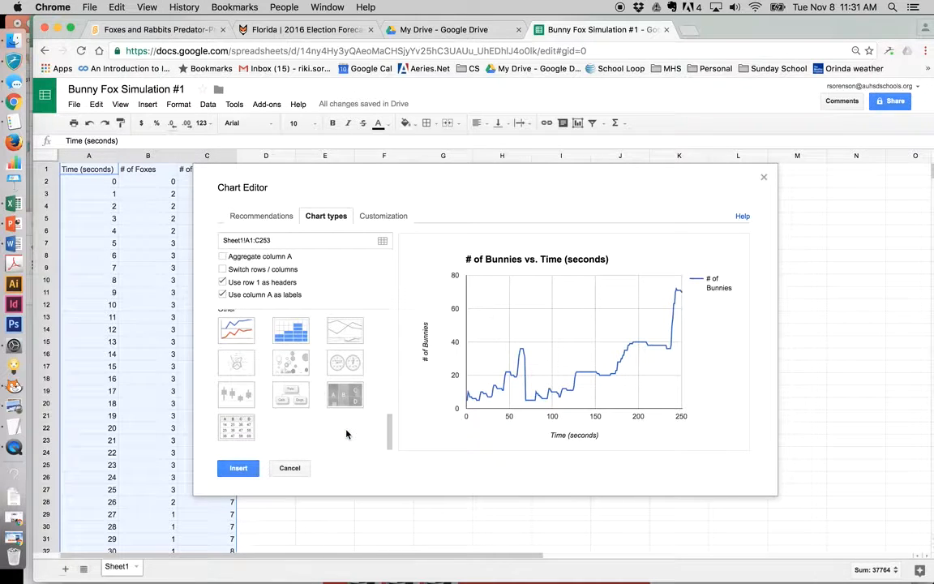
{"action": "left_click", "coordinate": [246, 337]}
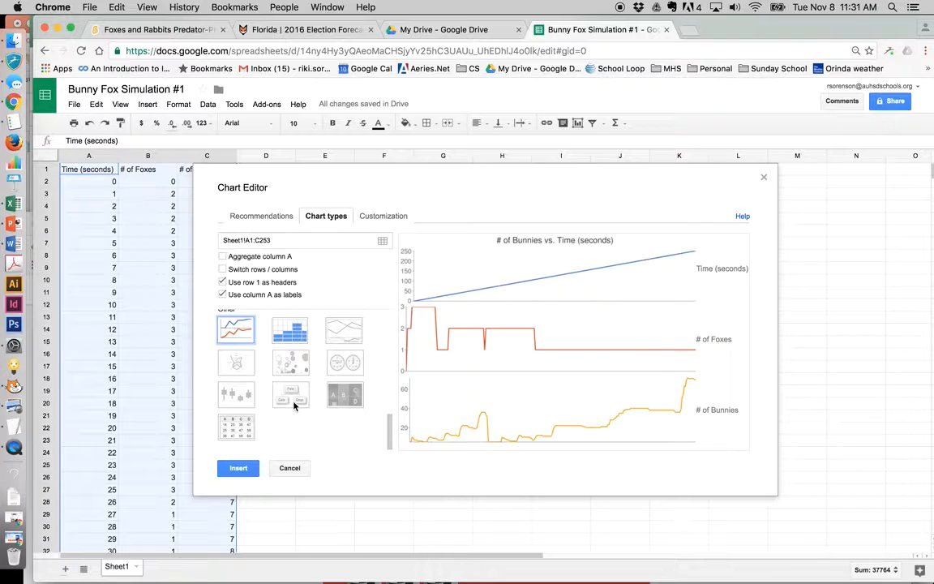
Step: Insert the data as a basic line chart and move it beside the data, over columns E to J
{"action": "scroll", "coordinate": [294, 405], "scroll_direction": "up", "scroll_amount": 5}
{"action": "scroll", "coordinate": [294, 405], "scroll_direction": "up", "scroll_amount": 5}
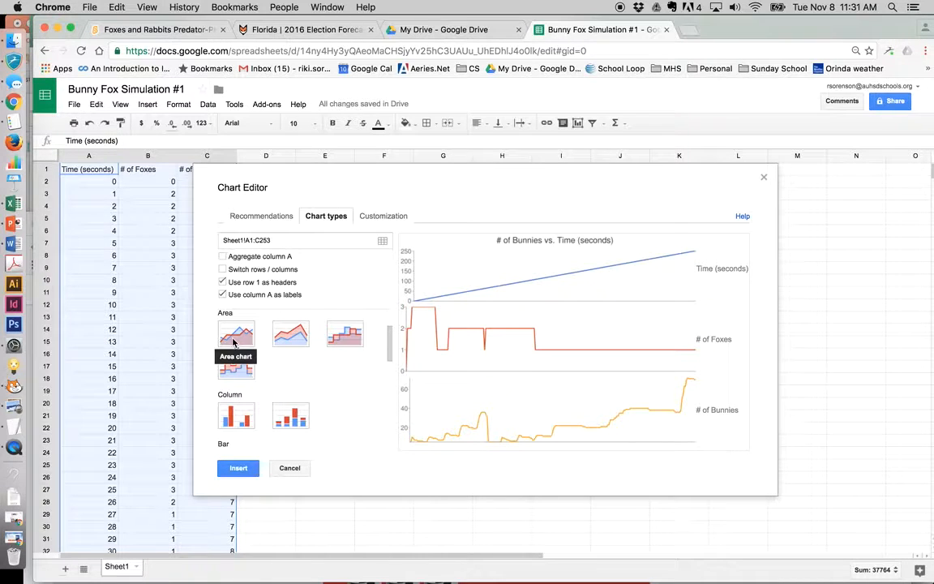
{"action": "scroll", "coordinate": [289, 383], "scroll_direction": "up", "scroll_amount": 2}
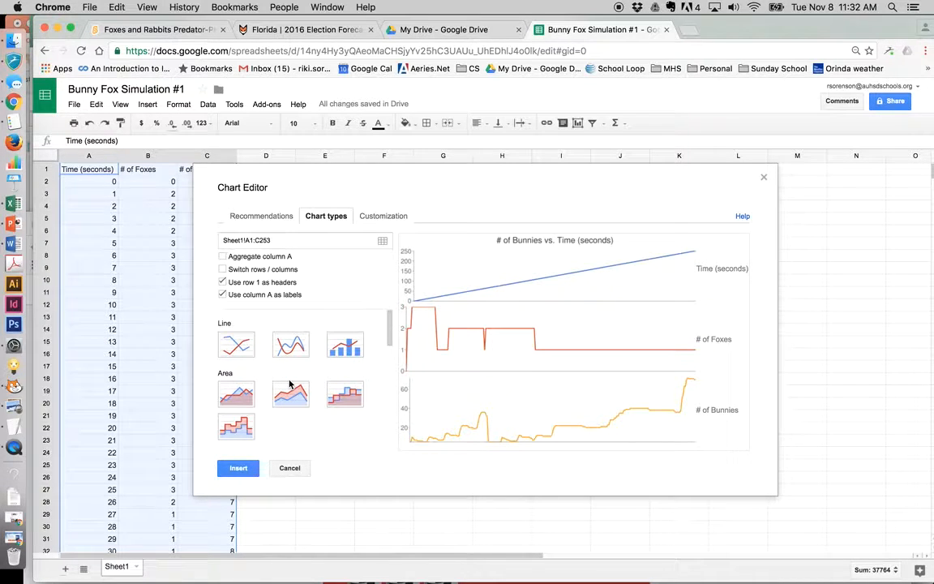
{"action": "left_click", "coordinate": [235, 344]}
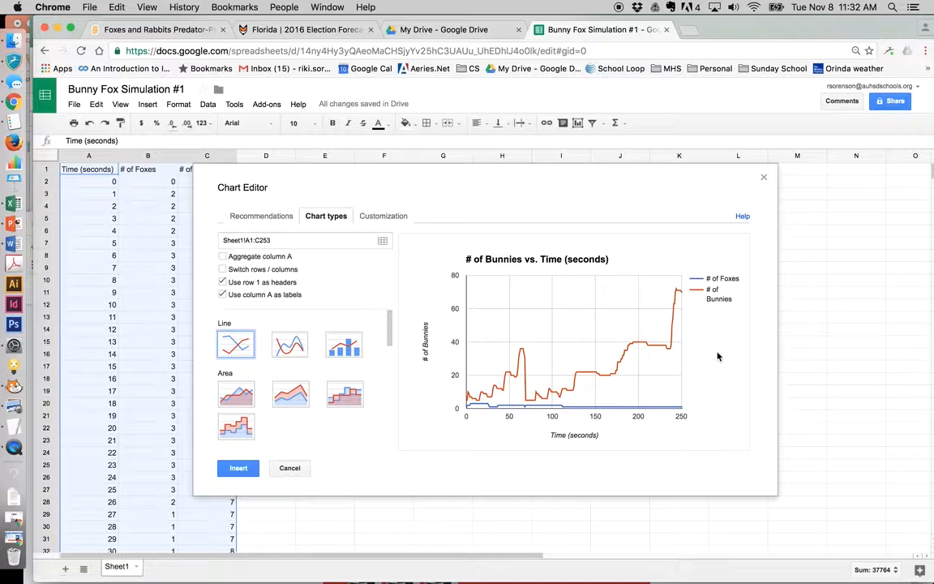
{"action": "left_click", "coordinate": [238, 468]}
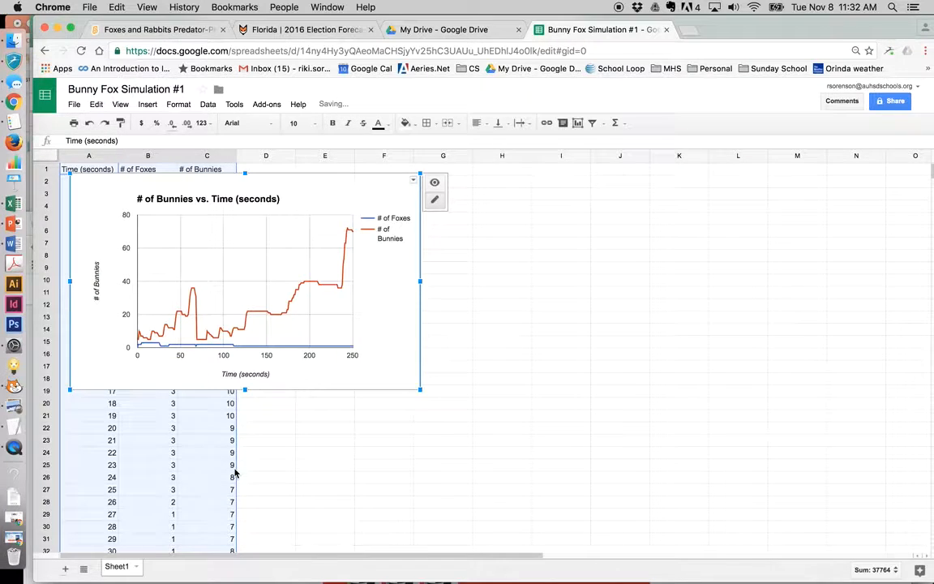
{"action": "left_click_drag", "start_coordinate": [329, 186], "coordinate": [554, 189]}
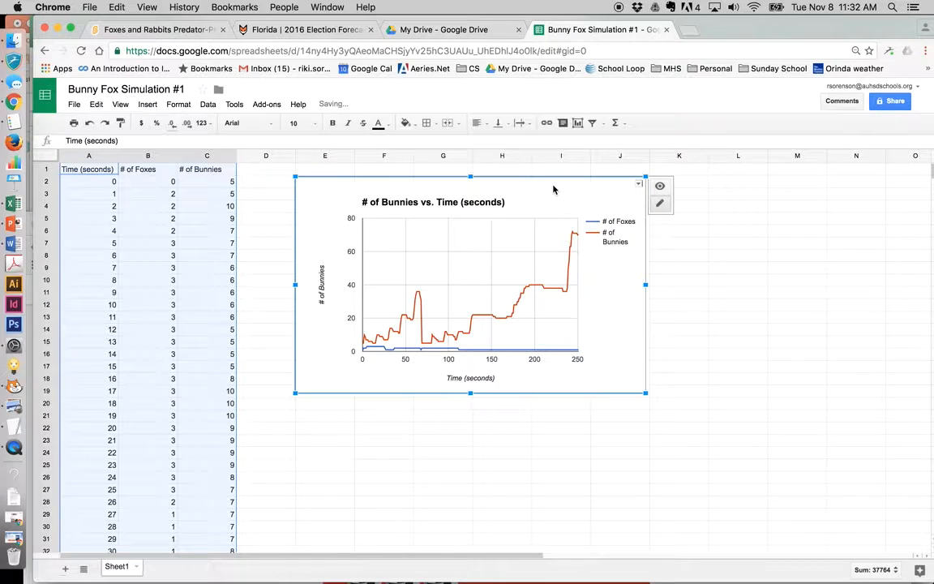
Step: Copy the population chart, switch to Google Drive and create a new blank Google Docs document
{"action": "key", "text": "super+c"}
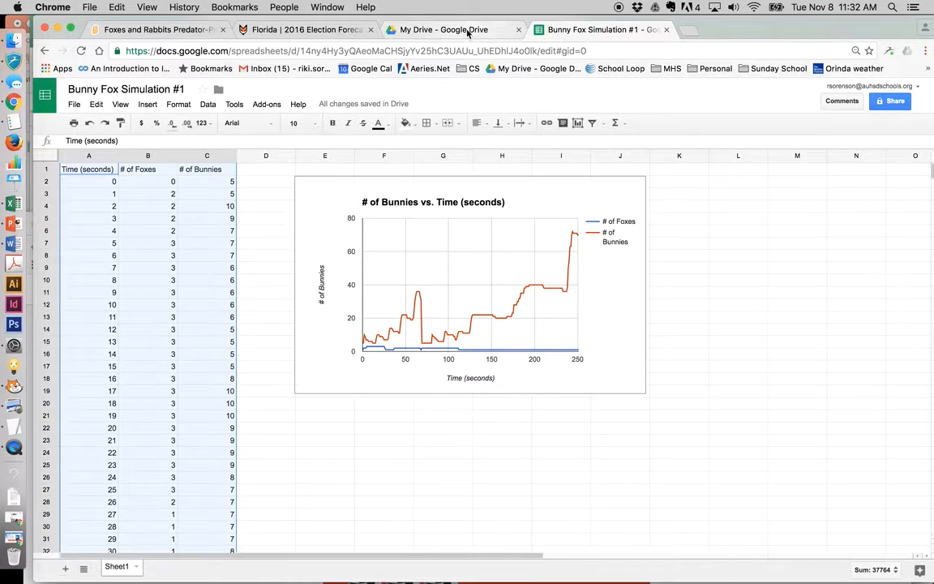
{"action": "left_click", "coordinate": [422, 33]}
{"action": "left_click", "coordinate": [94, 138]}
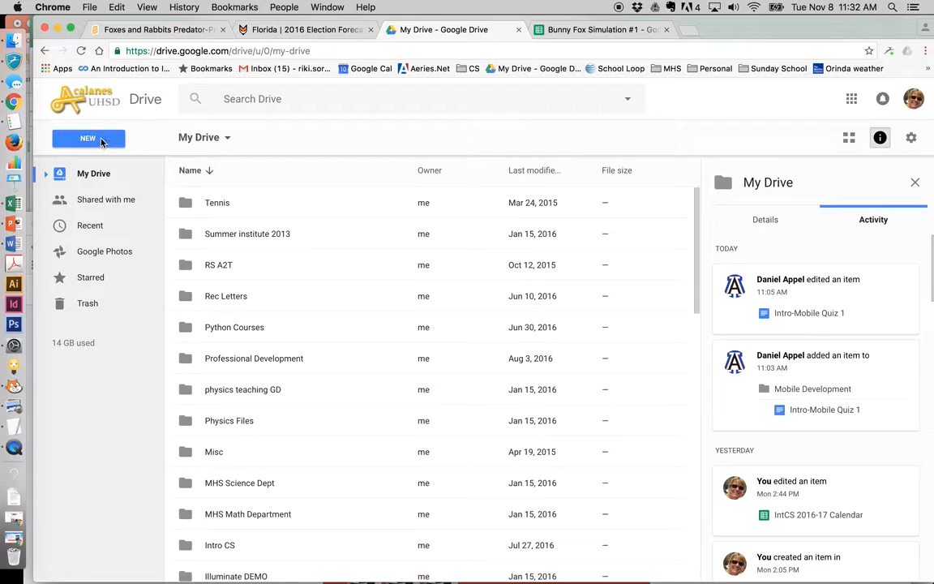
{"action": "left_click", "coordinate": [108, 249]}
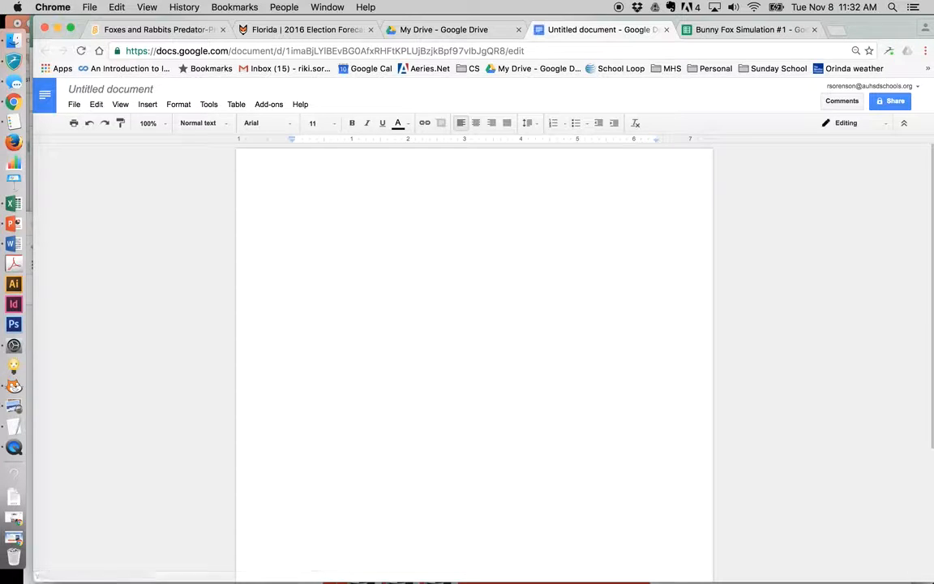
Step: Add the heading "Fox Bunny Simulation #1" to the document and paste the copied chart below it, linked to the spreadsheet
{"action": "type", "text": "Fox Bunny Simulation "}
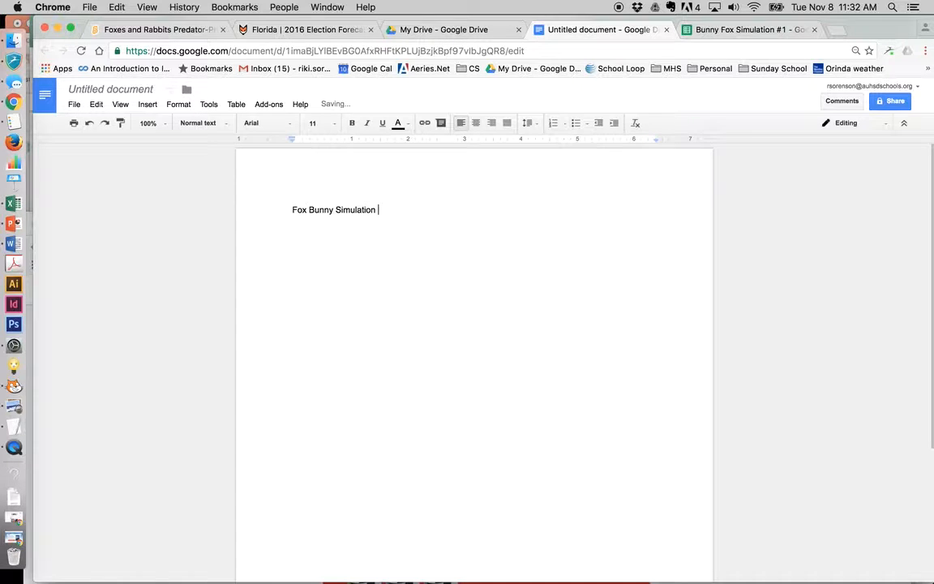
{"action": "type", "text": "#1"}
{"action": "key", "text": "Return"}
{"action": "key", "text": "super+v"}
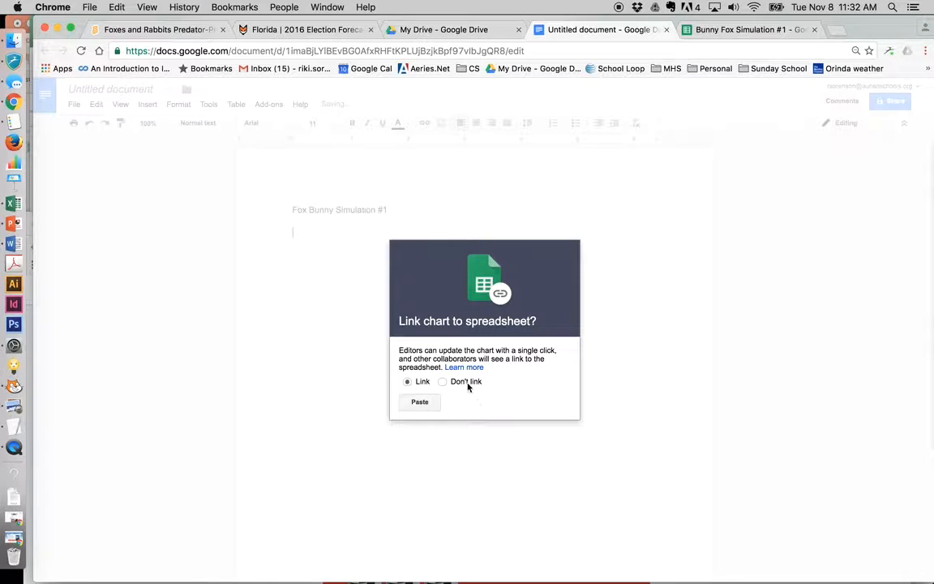
{"action": "left_click", "coordinate": [415, 403]}
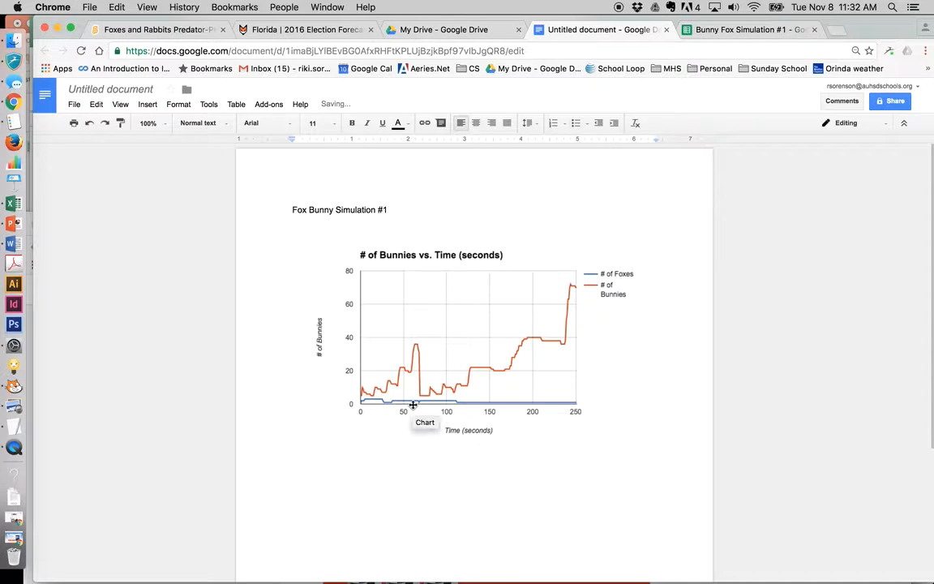
{"action": "key", "text": "Return"}
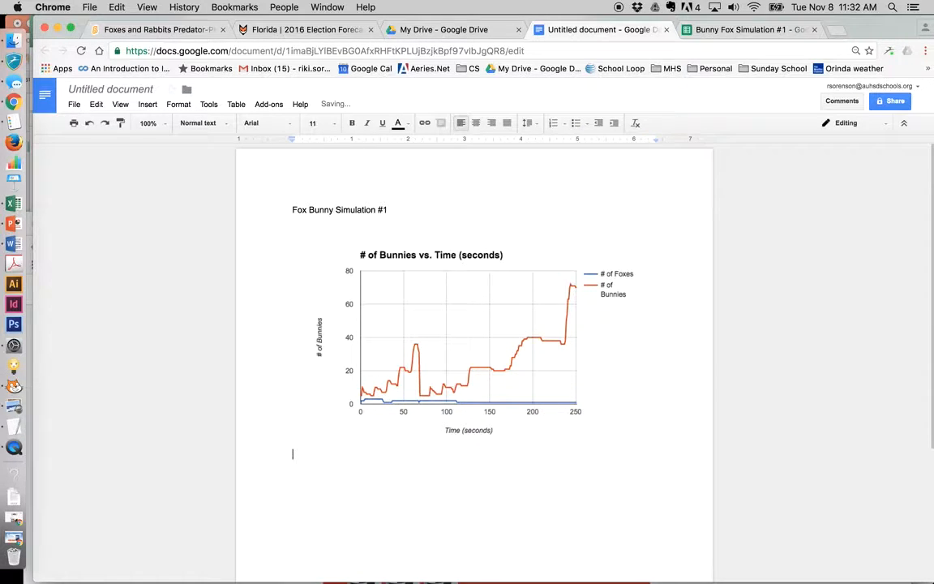
{"action": "left_click", "coordinate": [155, 29]}
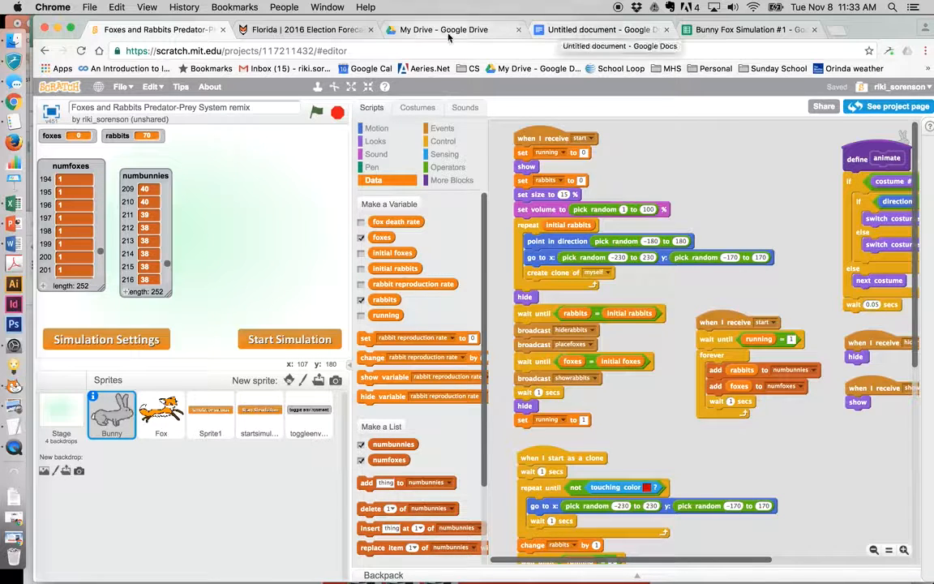
{"action": "left_click", "coordinate": [578, 30]}
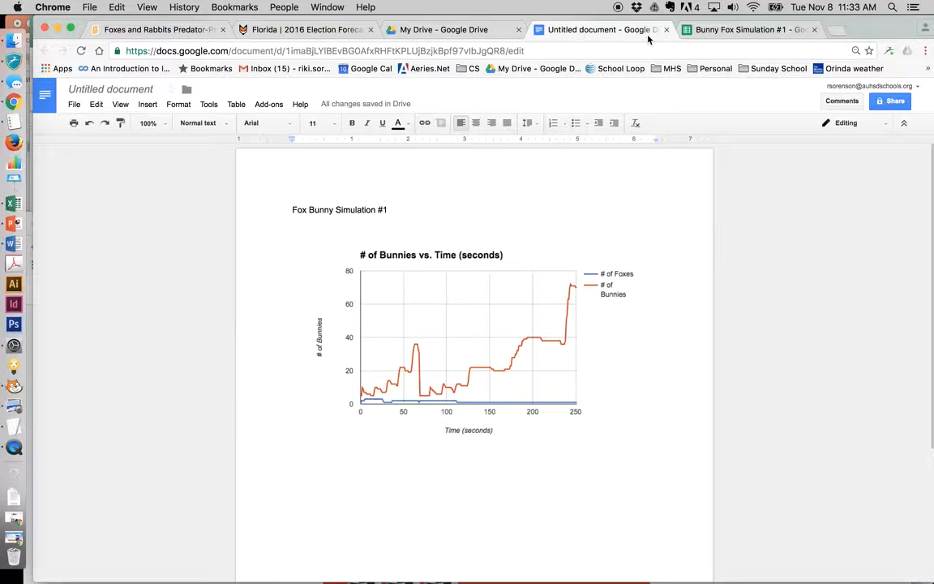
{"action": "left_click", "coordinate": [710, 29]}
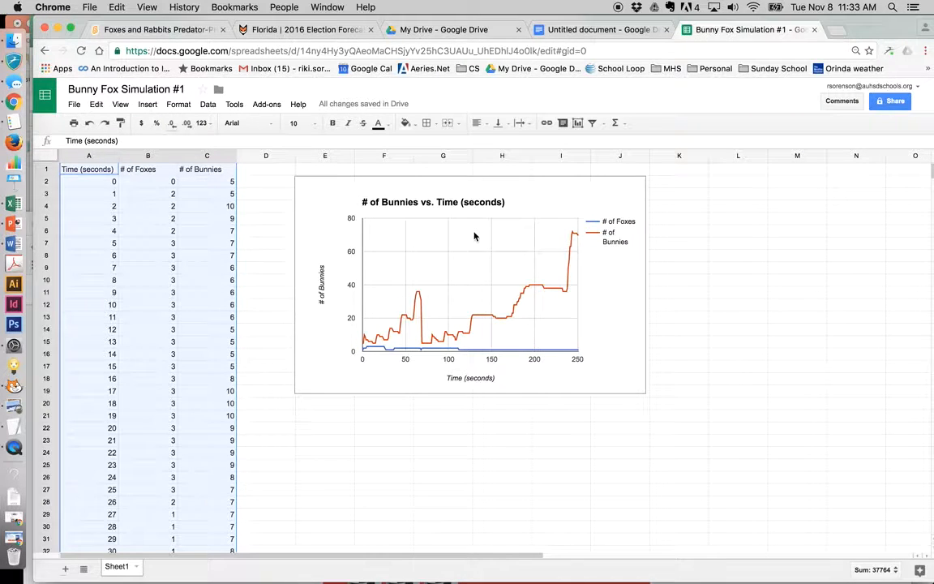
{"action": "left_click", "coordinate": [577, 31]}
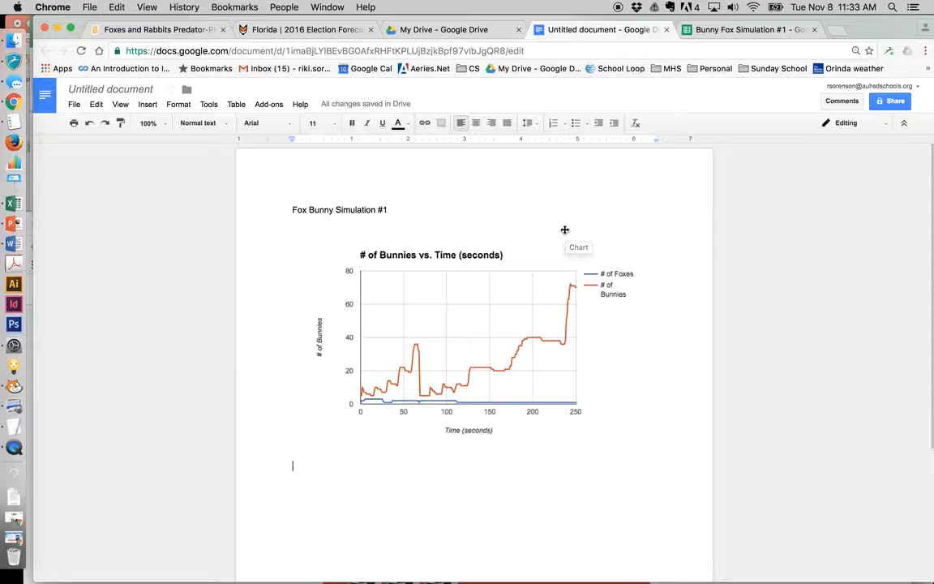
Step: Save the document's name as "Fox Bunny Simulation #1", turn on link sharing and copy the shareable link
{"action": "left_click", "coordinate": [893, 101]}
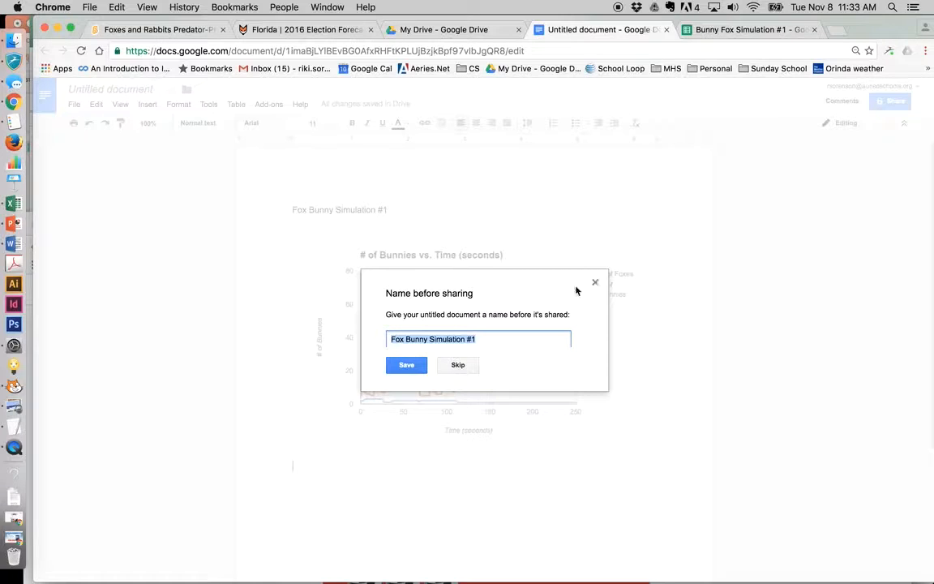
{"action": "left_click", "coordinate": [401, 369]}
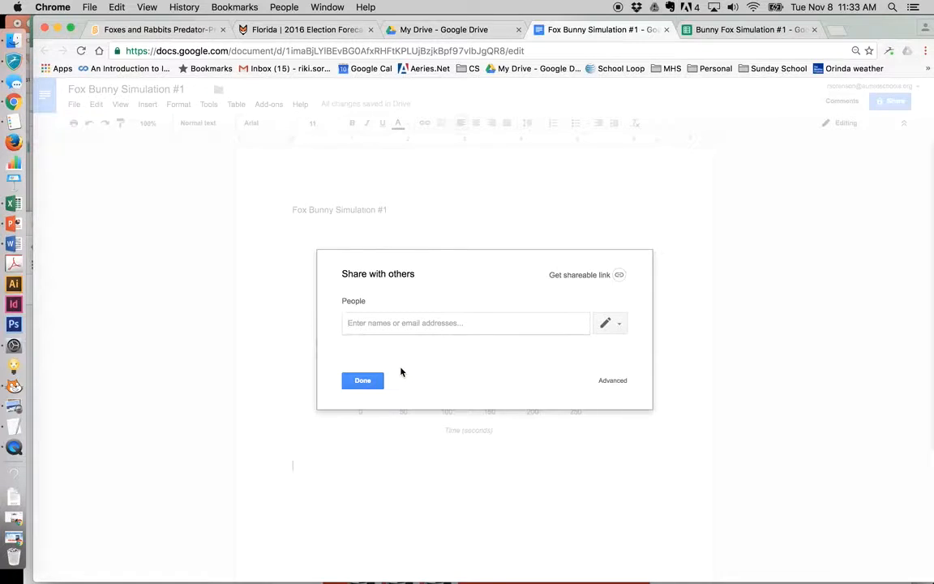
{"action": "left_click", "coordinate": [621, 276]}
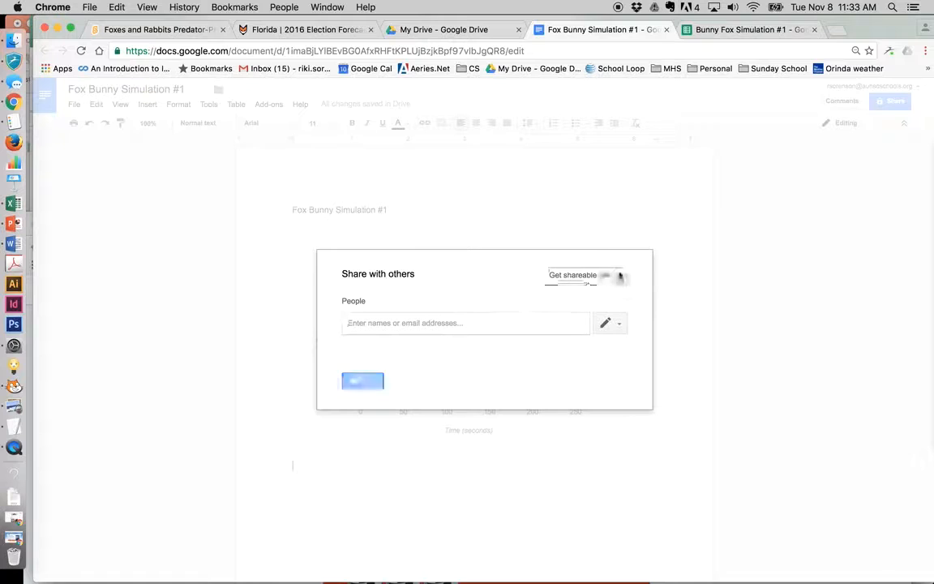
{"action": "left_click", "coordinate": [590, 321]}
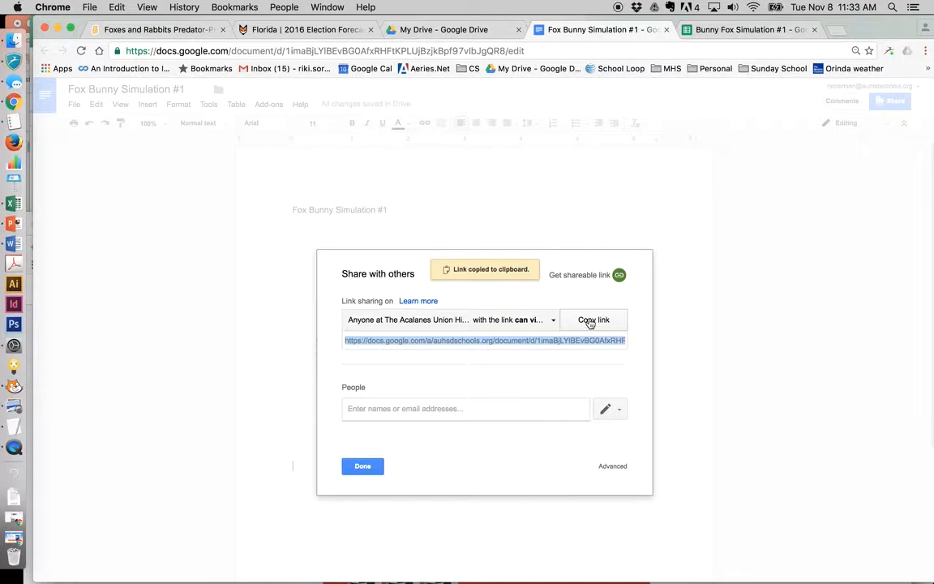
{"action": "left_click", "coordinate": [362, 467]}
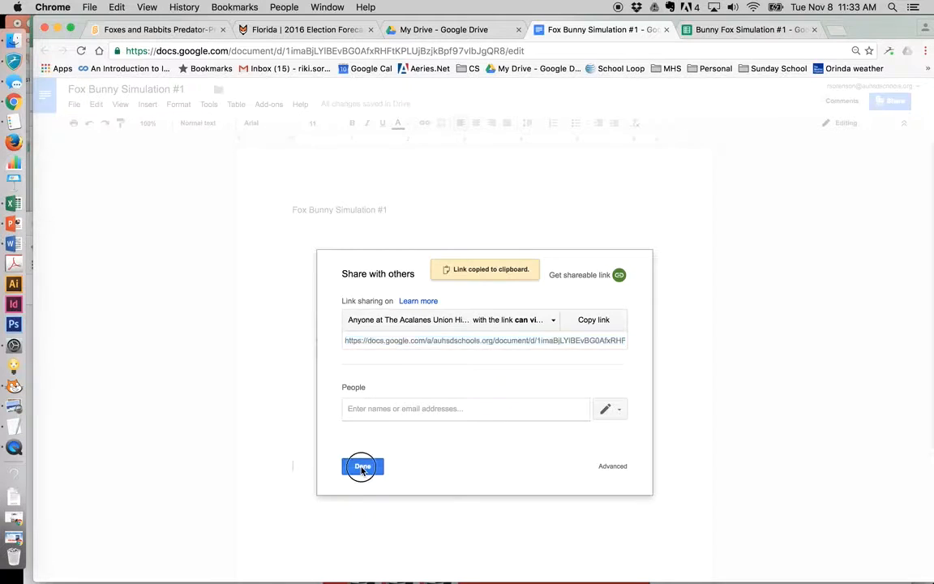